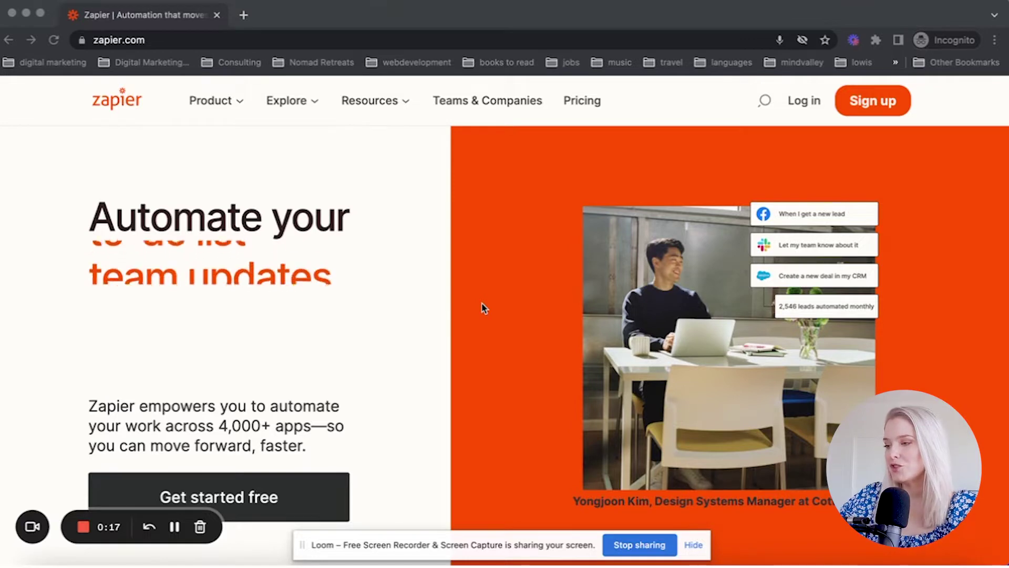
- Open Explore's Popular ways to use Zapier page and scroll to the Transfer, Templates and Editor paths
scroll(459, 412, down, 3)
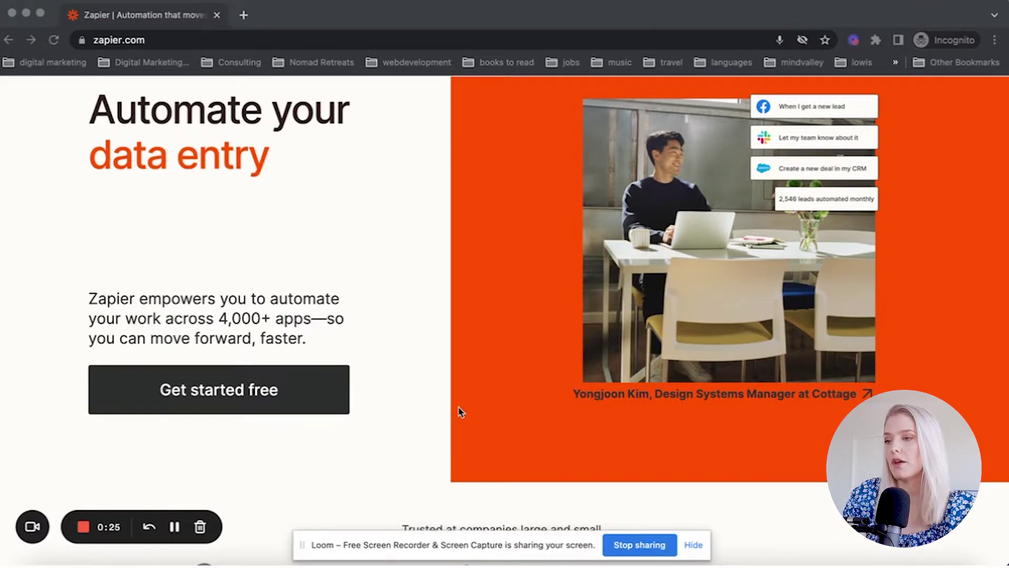
scroll(586, 402, down, 5)
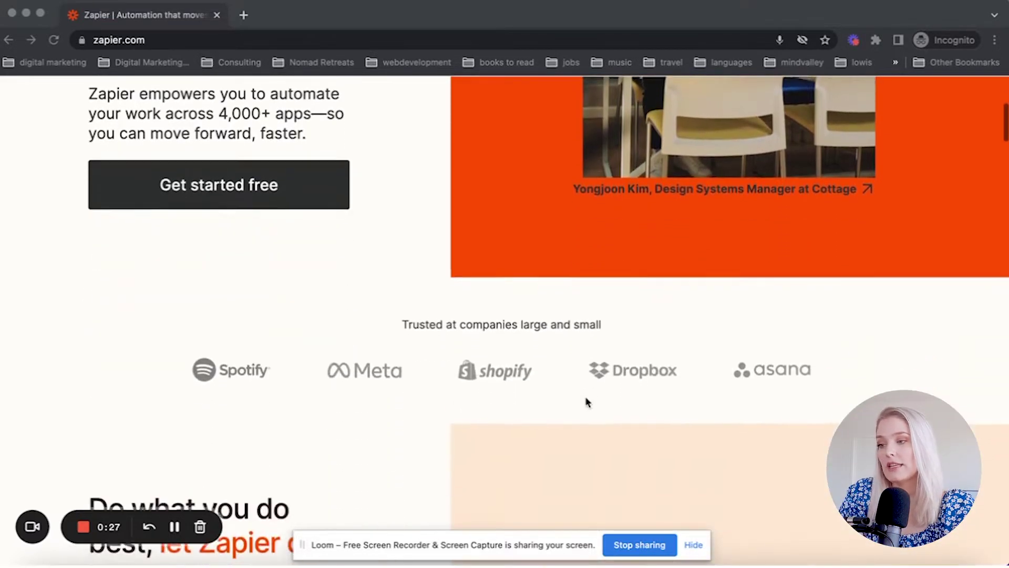
scroll(586, 401, down, 2)
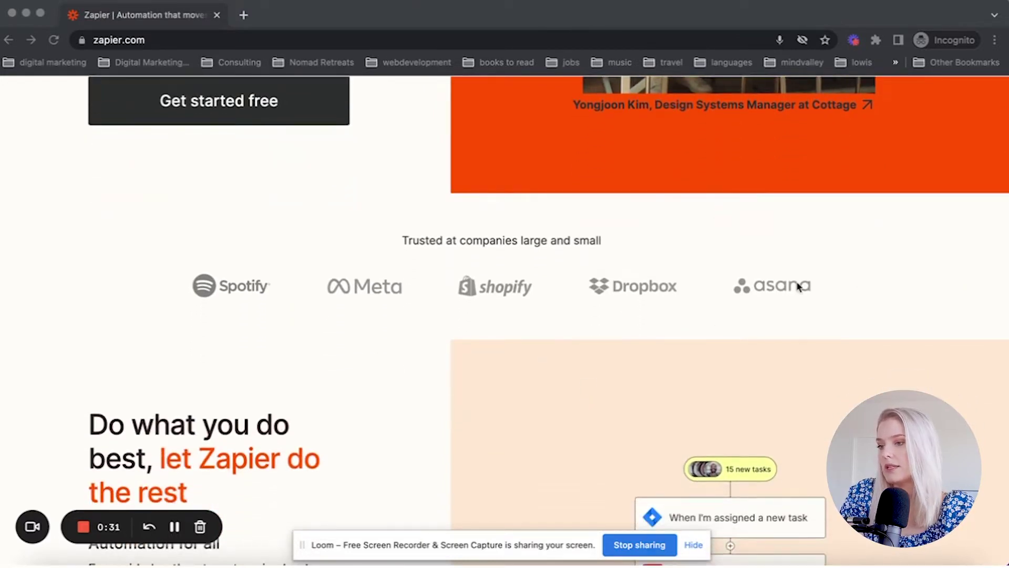
scroll(797, 287, up, 10)
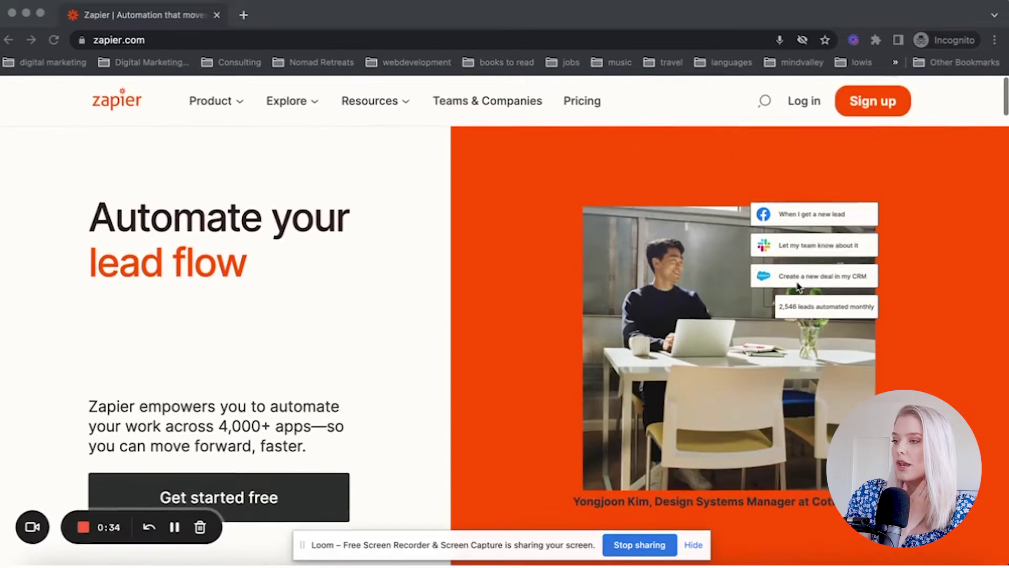
click(314, 105)
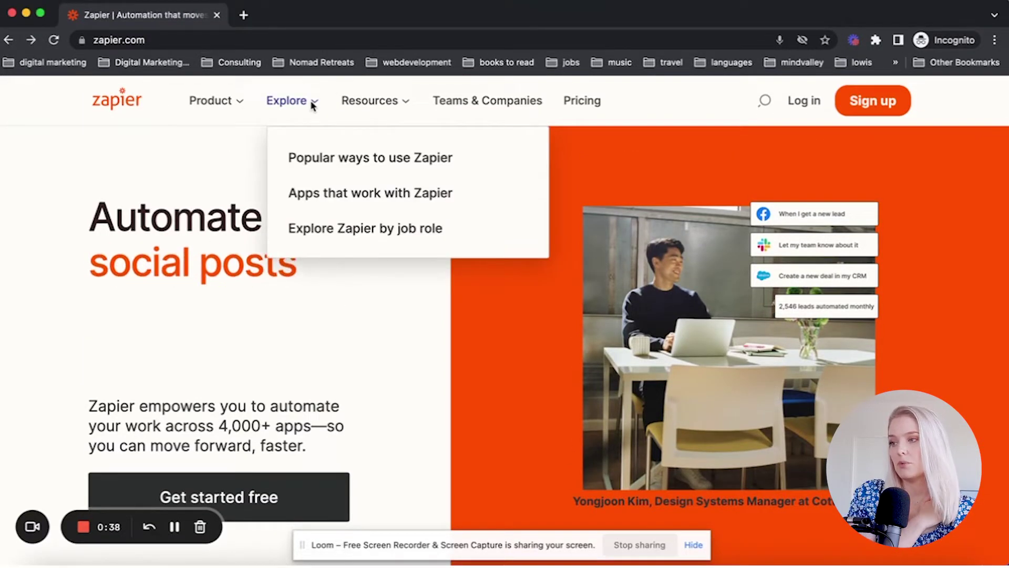
click(335, 168)
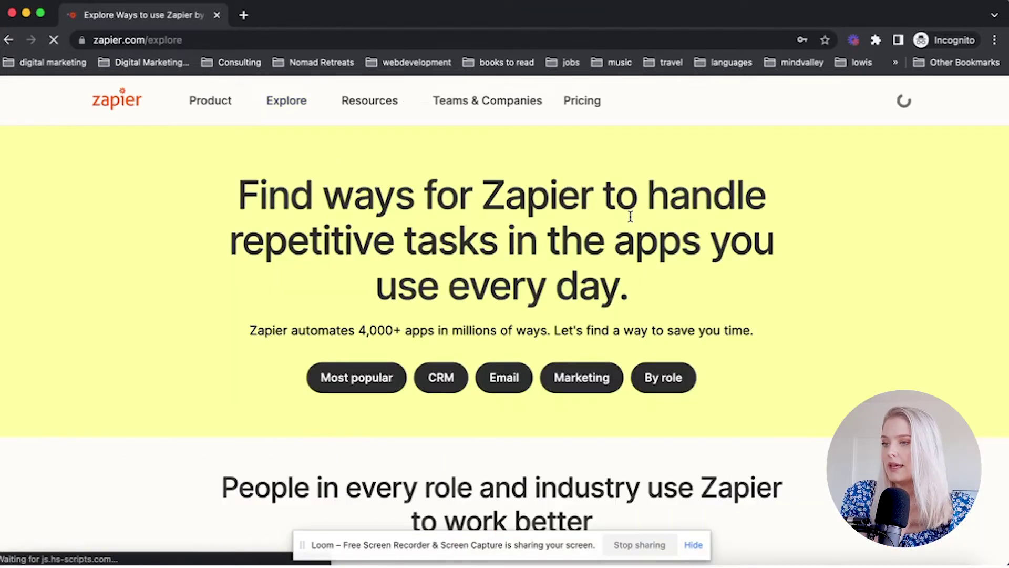
scroll(631, 217, down, 5)
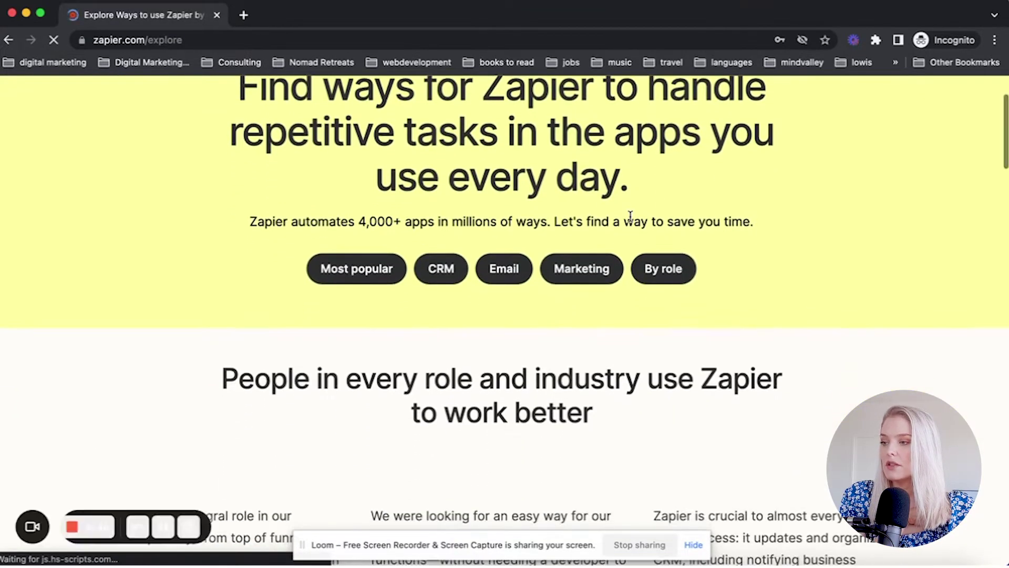
scroll(631, 217, down, 3)
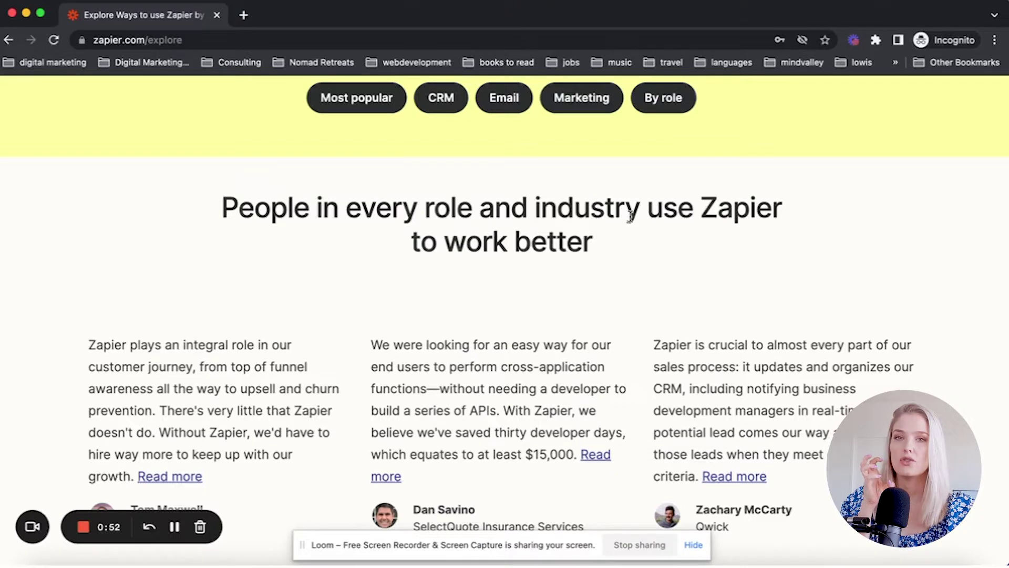
scroll(631, 216, down, 10)
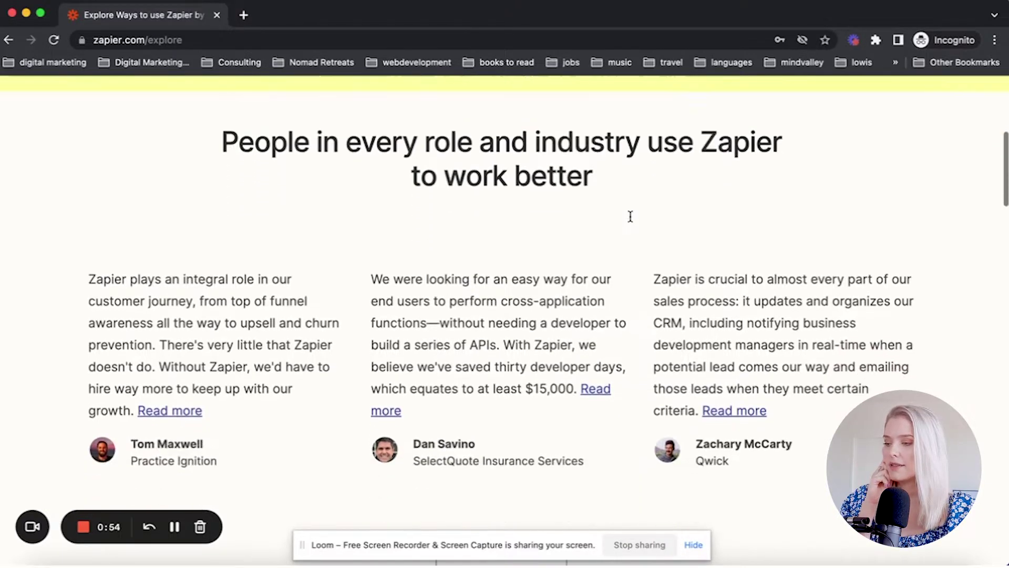
scroll(630, 215, down, 8)
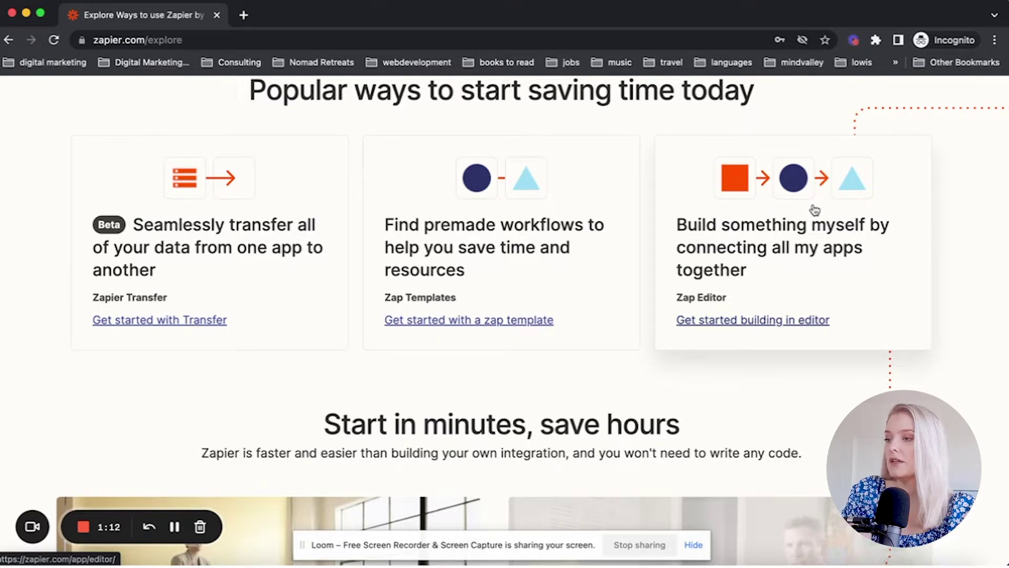
- Browse zap templates, pick Slack, and open its full list of Slack Zaps on the Integrations page
click(453, 327)
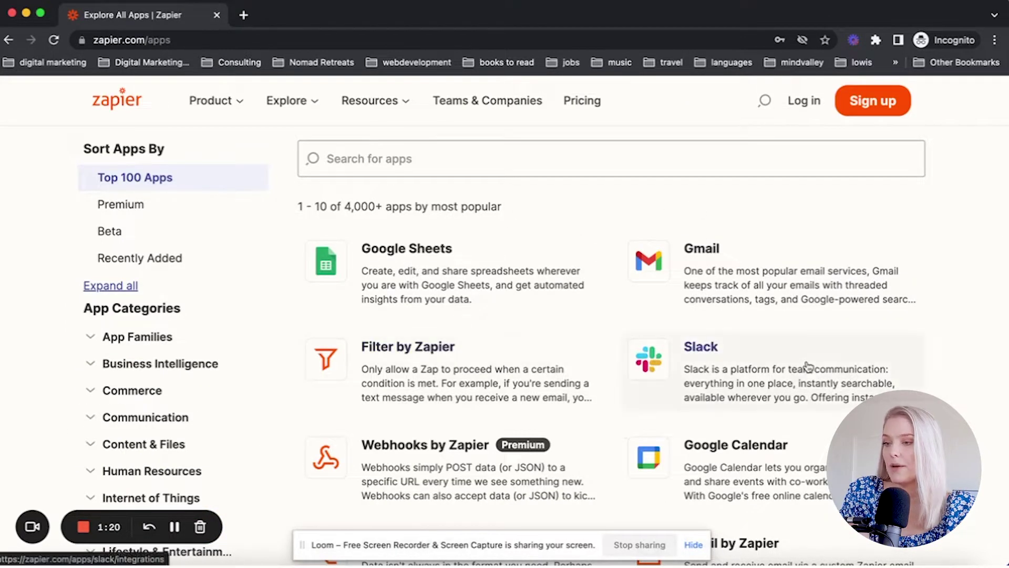
click(756, 372)
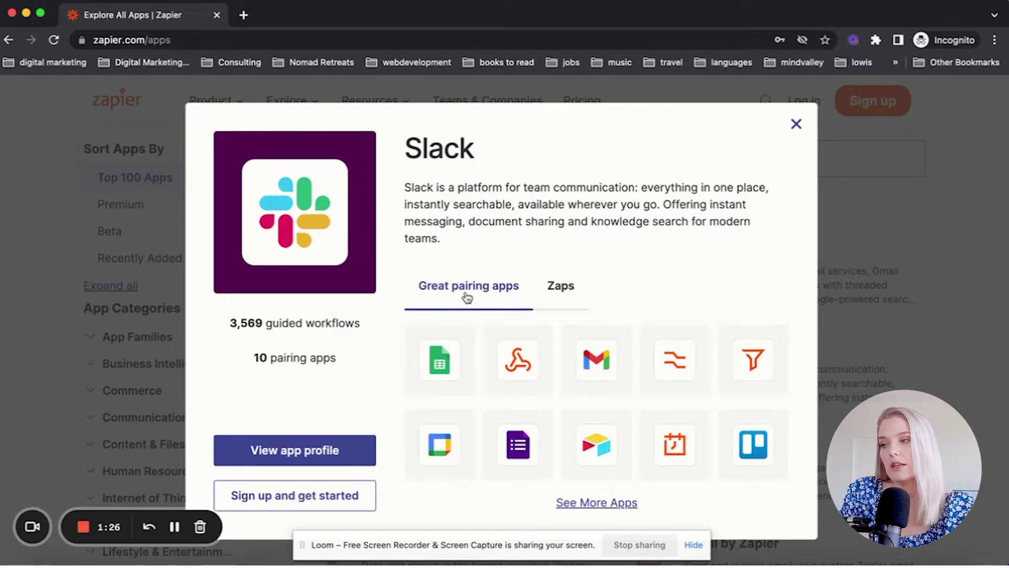
click(562, 286)
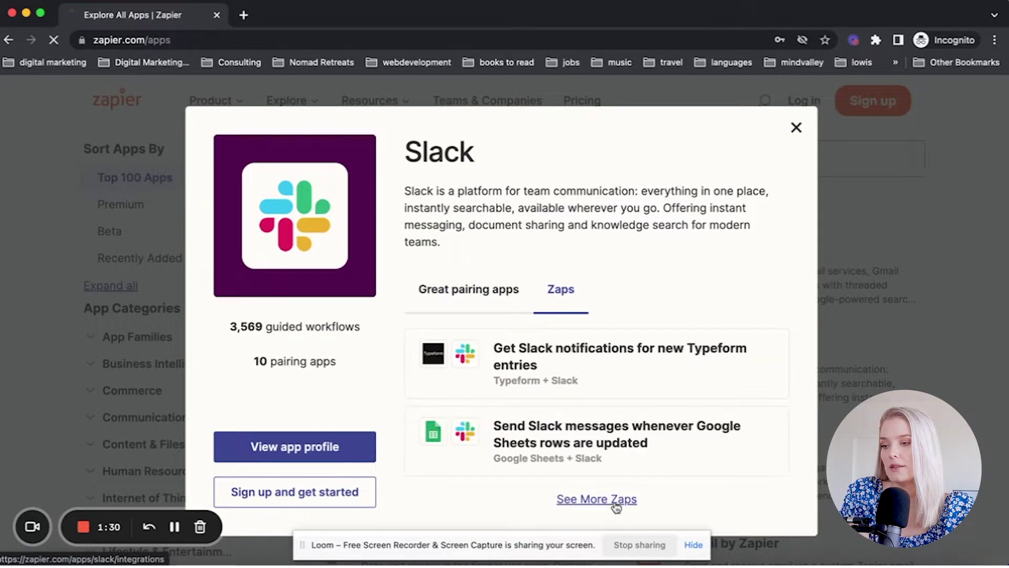
click(616, 502)
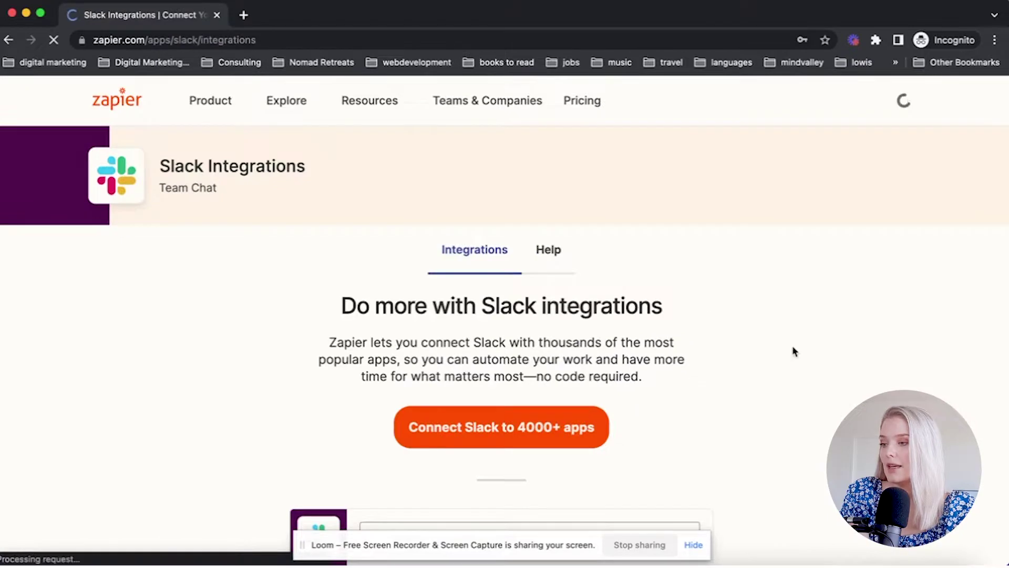
scroll(793, 350, down, 4)
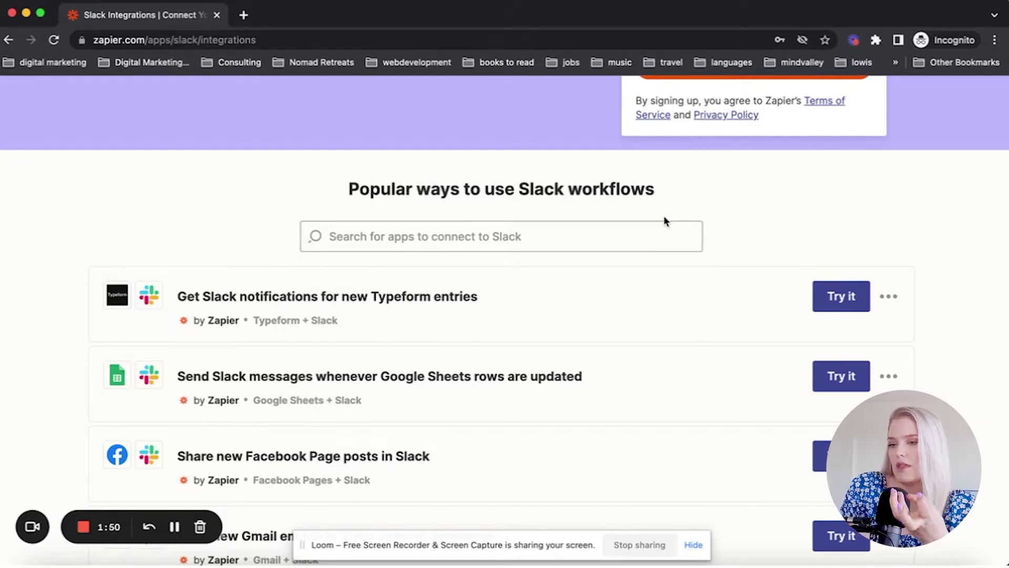
scroll(604, 357, down, 2)
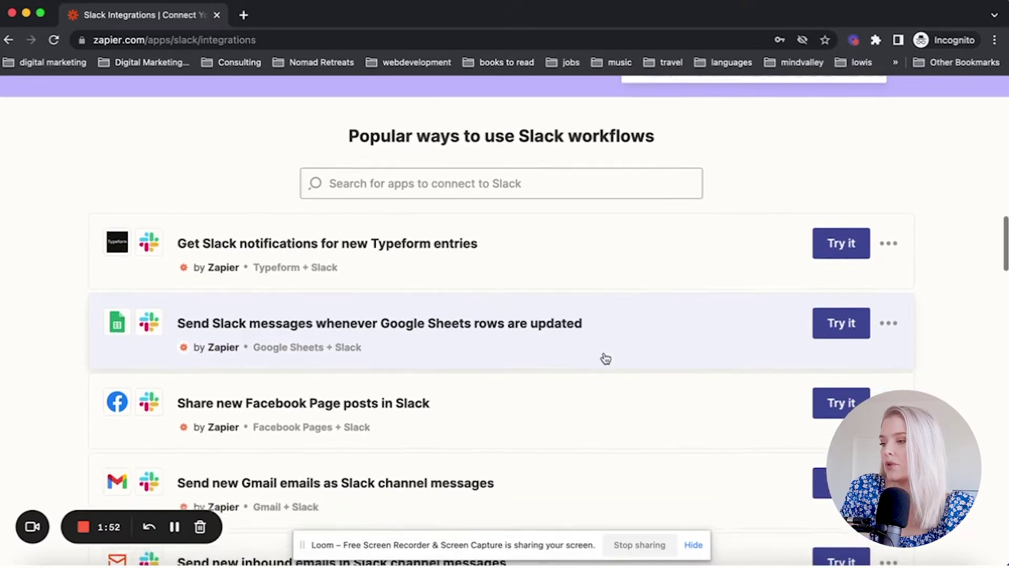
scroll(605, 357, down, 5)
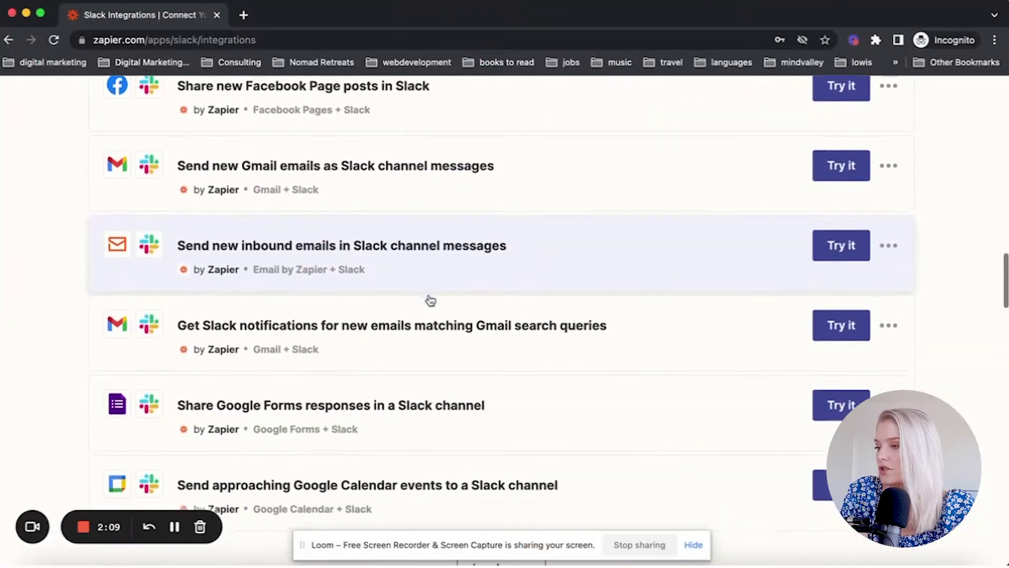
scroll(431, 300, down, 1)
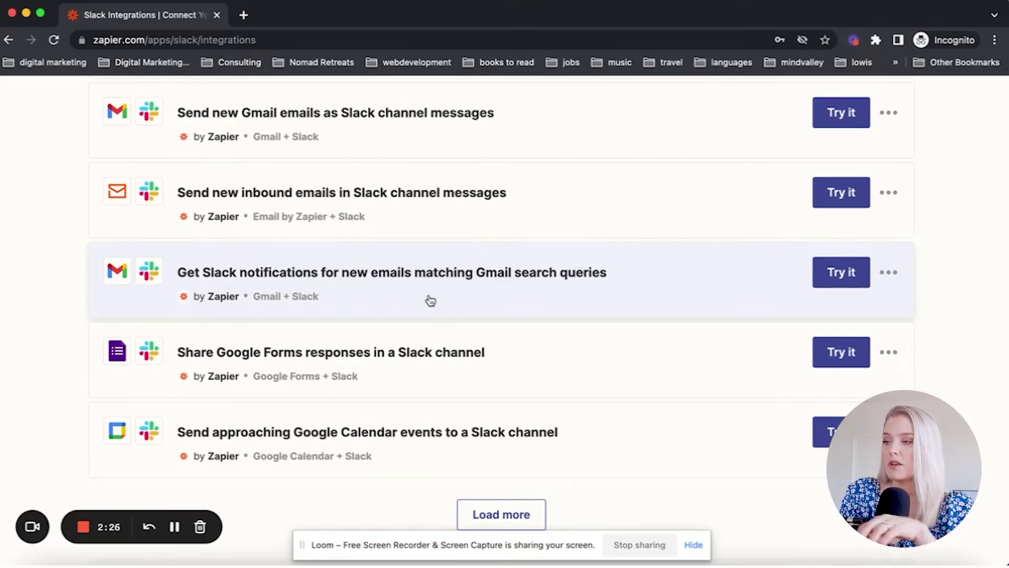
scroll(430, 300, down, 1)
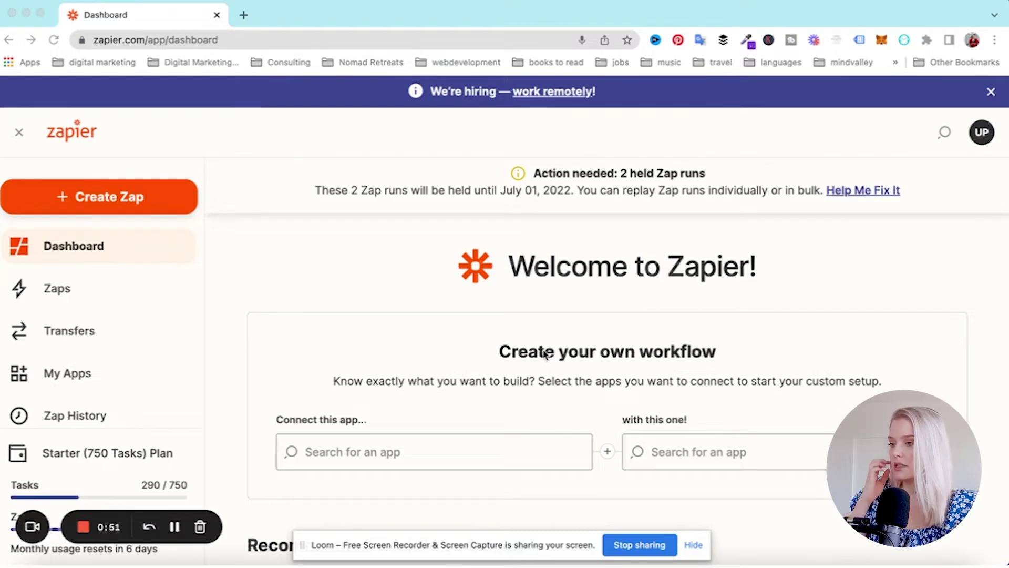
- Under Create your own workflow, choose YouTube as the first app and Facebook Pages as the second
scroll(545, 355, down, 1)
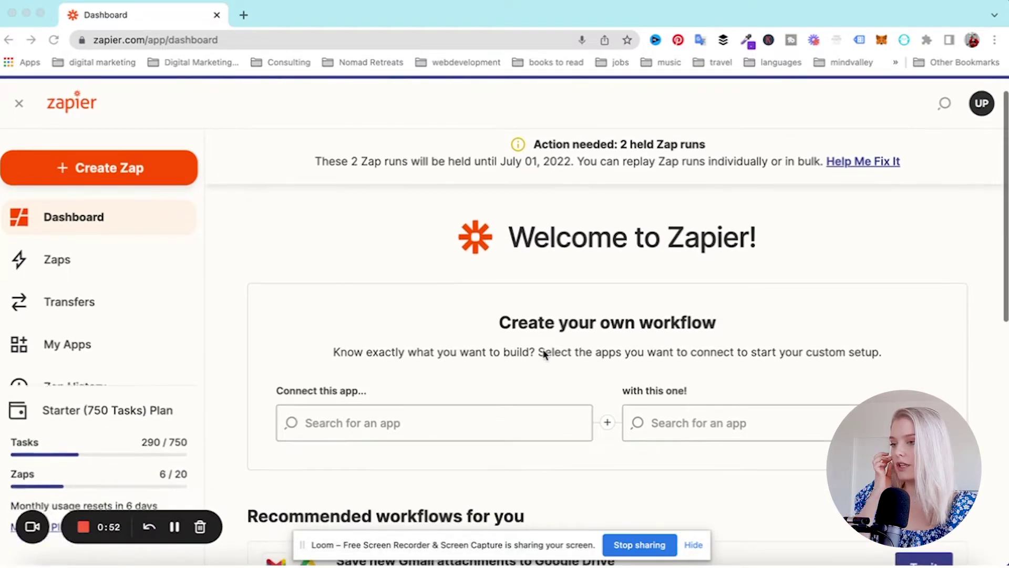
click(362, 425)
text(y)
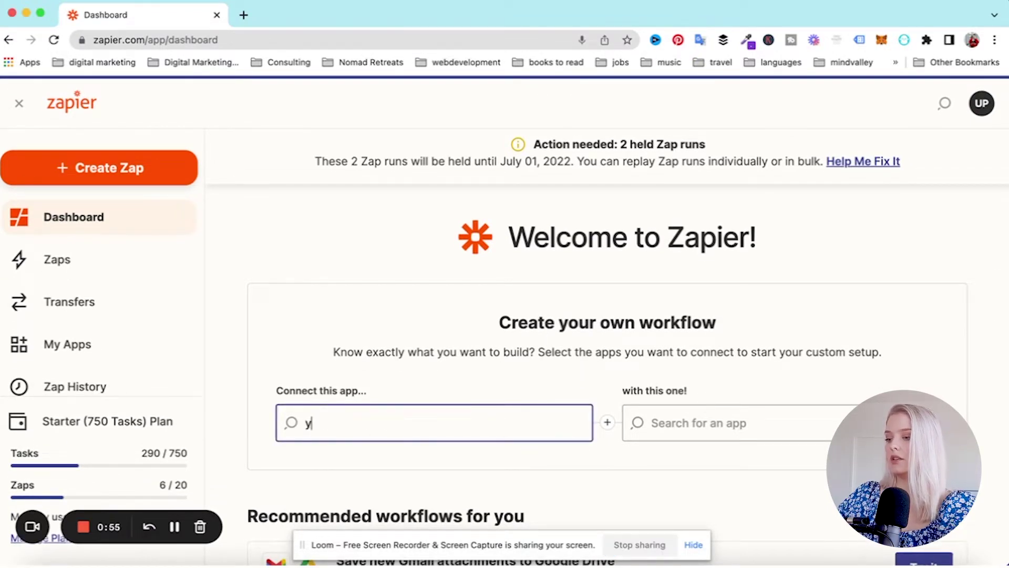
text(outube)
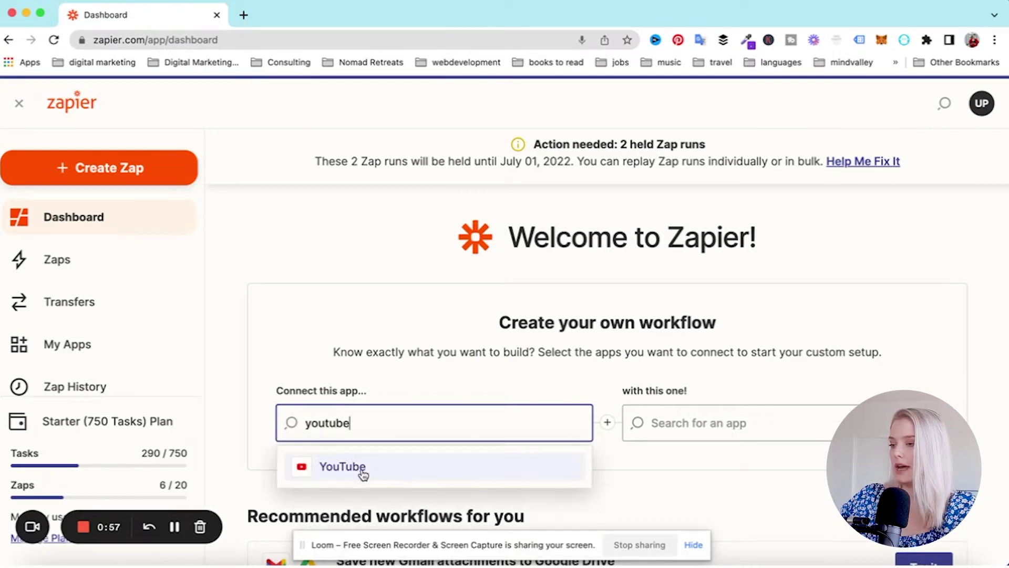
click(362, 473)
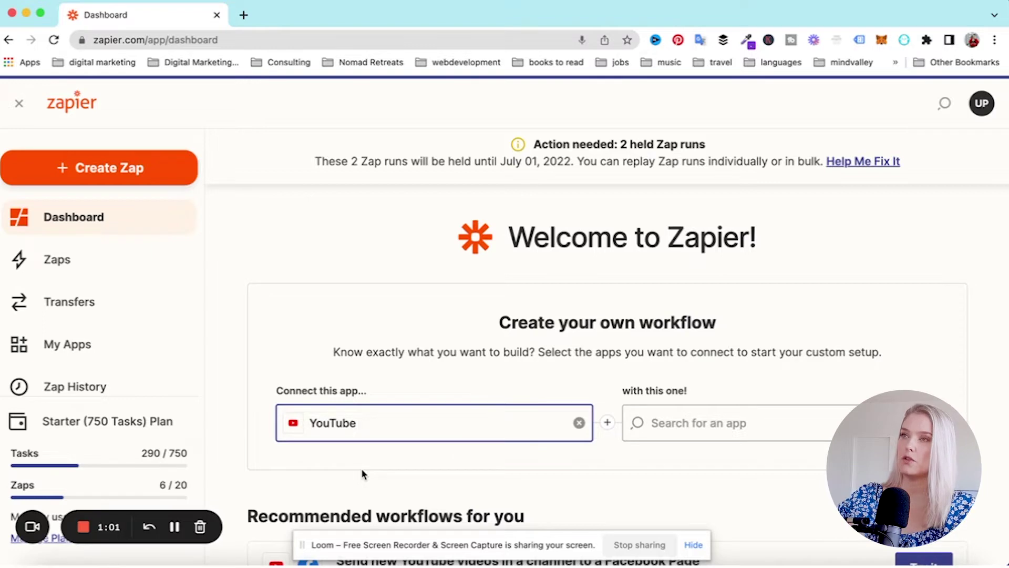
click(671, 429)
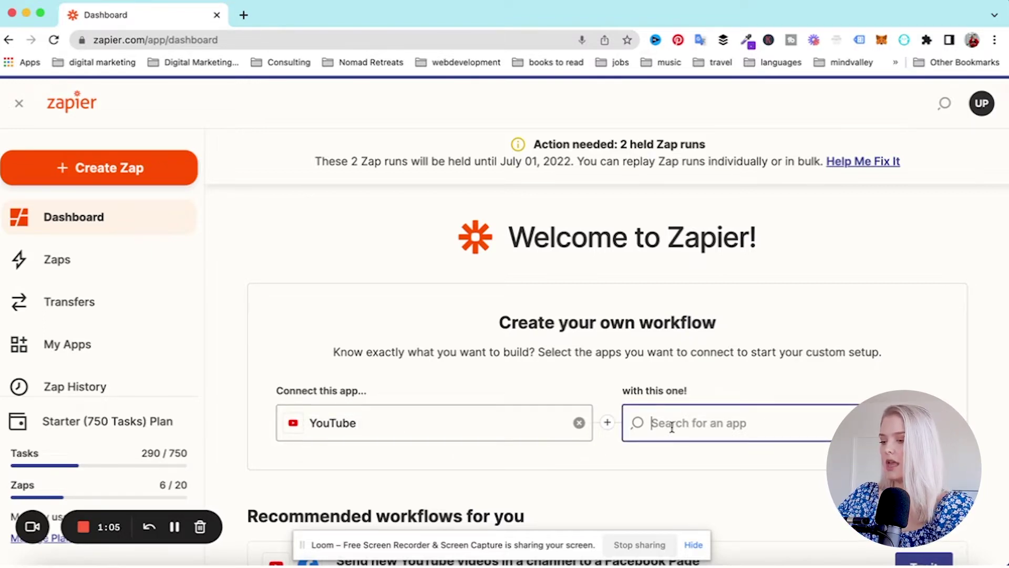
text(facebook)
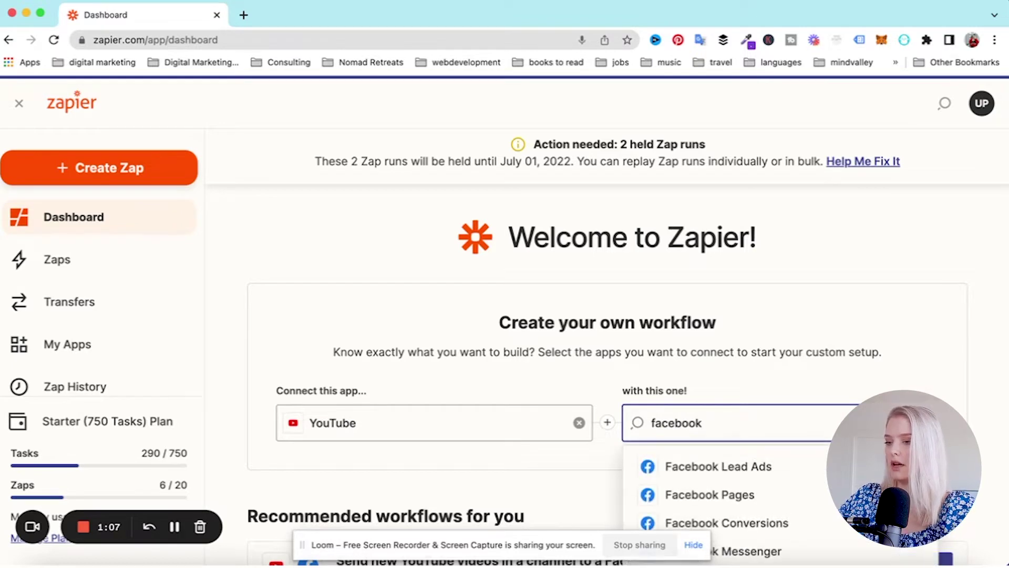
scroll(788, 442, down, 3)
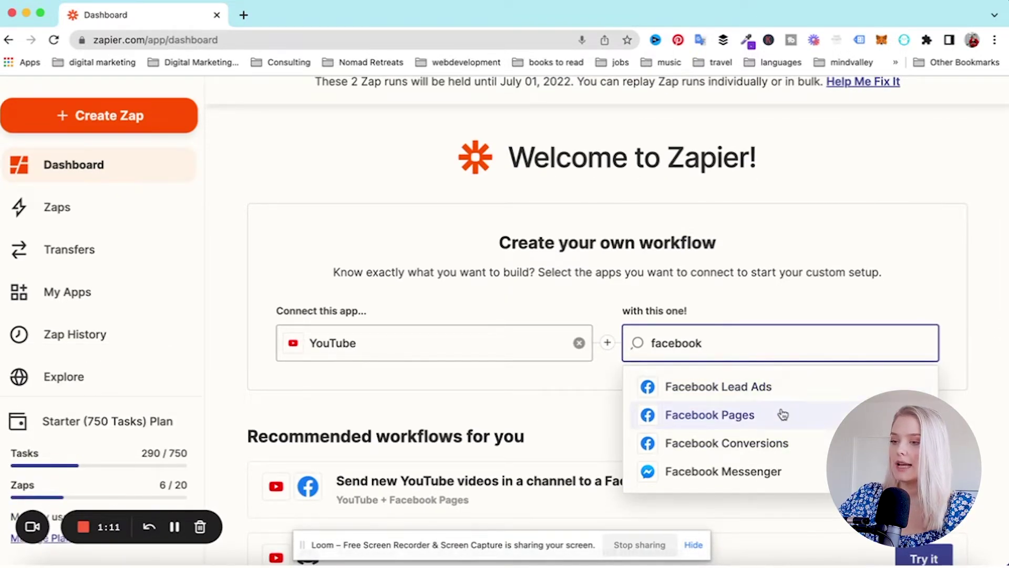
click(755, 425)
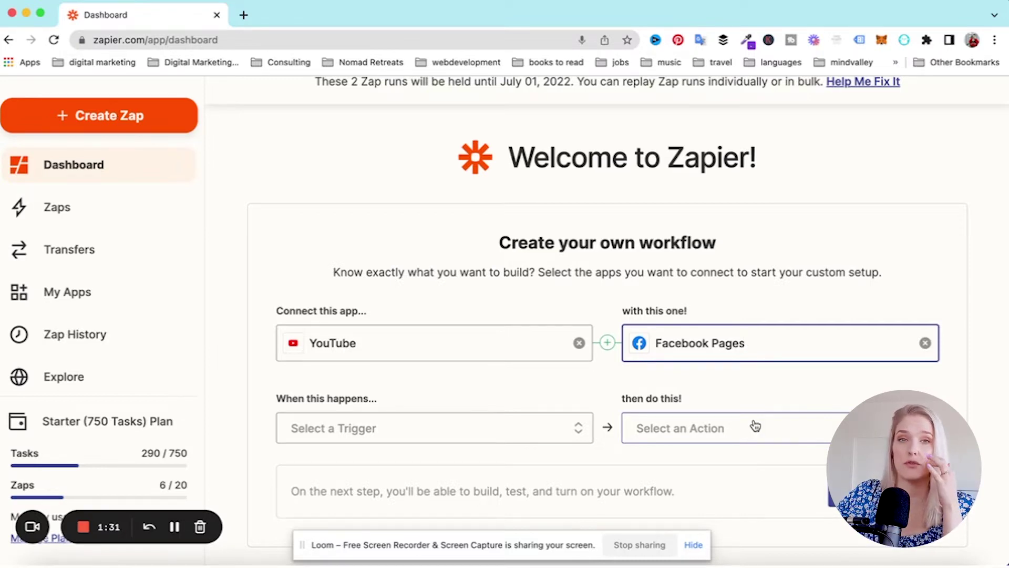
- Choose New Video In Channel as the YouTube trigger event
click(579, 427)
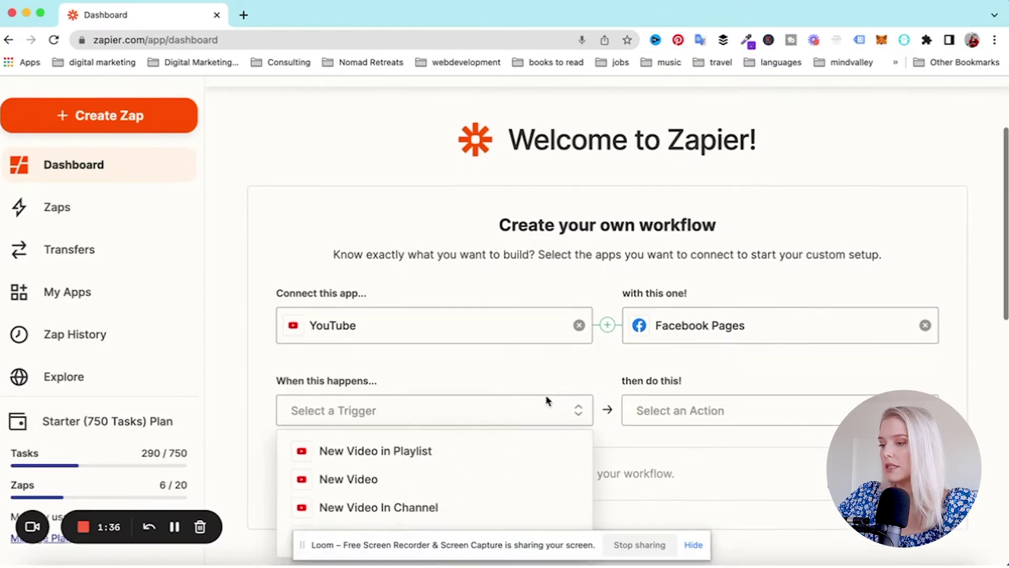
scroll(546, 401, down, 3)
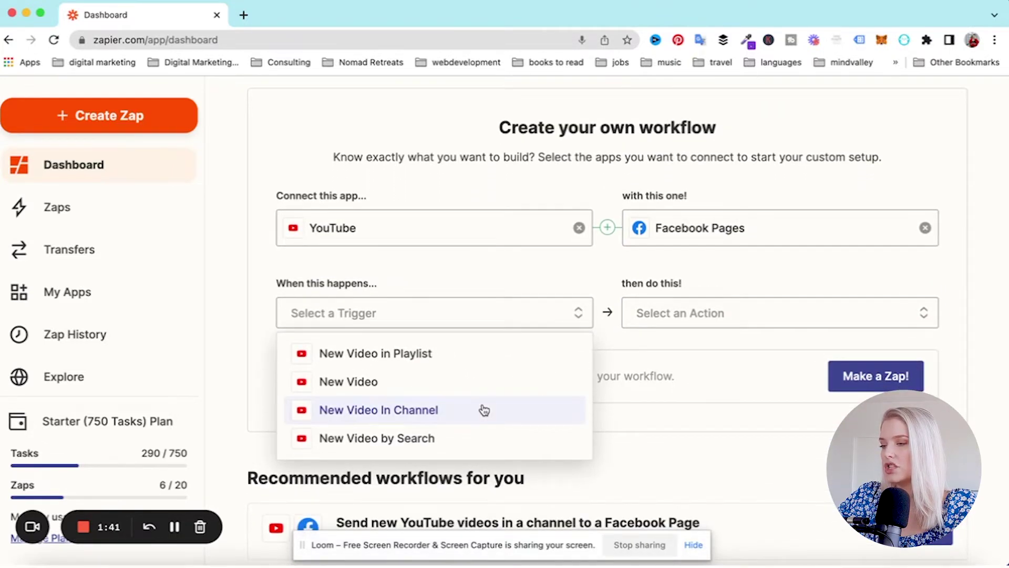
click(484, 410)
- Choose Create Page Post as the Facebook Pages action and start the guided Zap setup
click(671, 316)
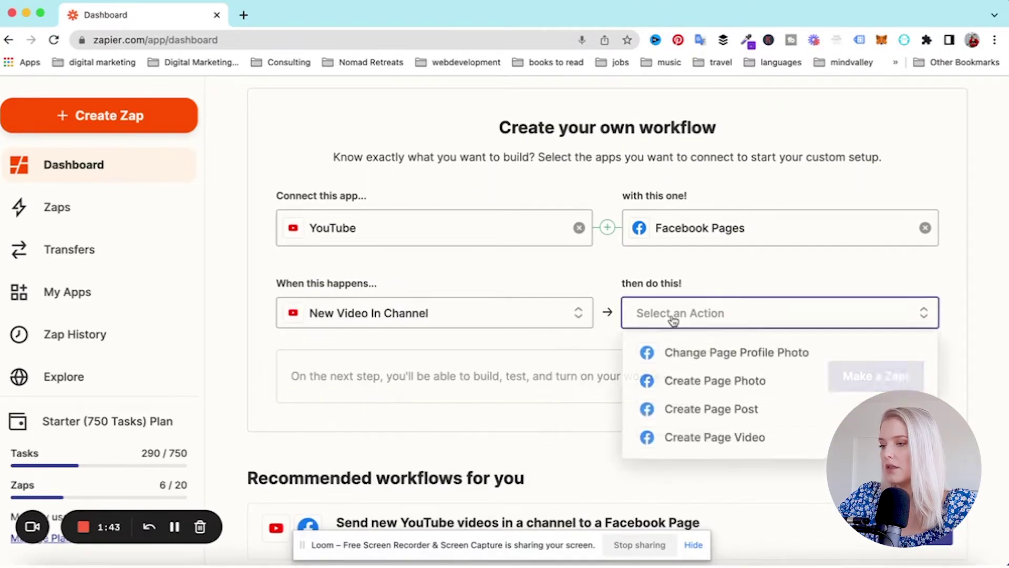
click(711, 411)
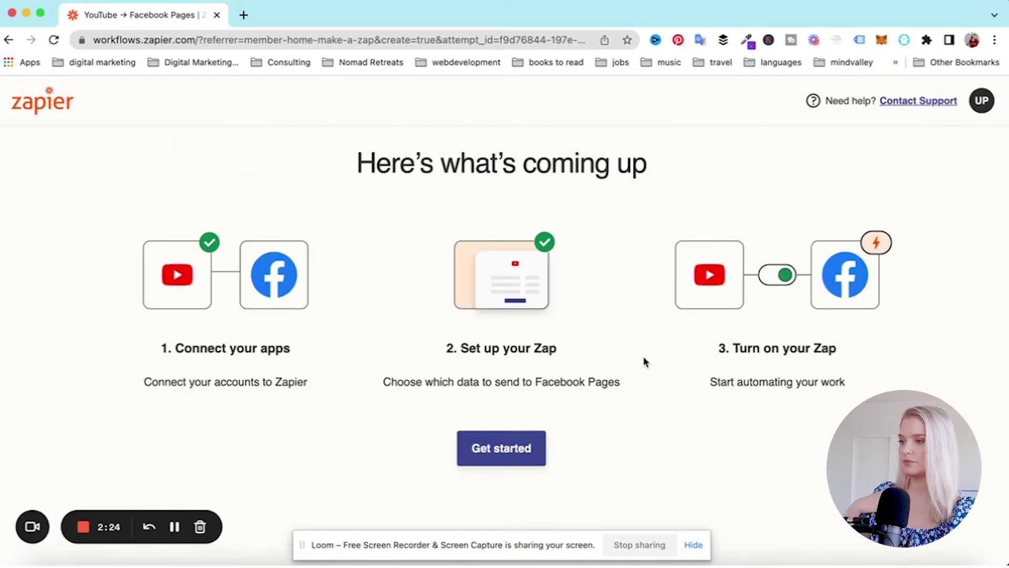
click(523, 449)
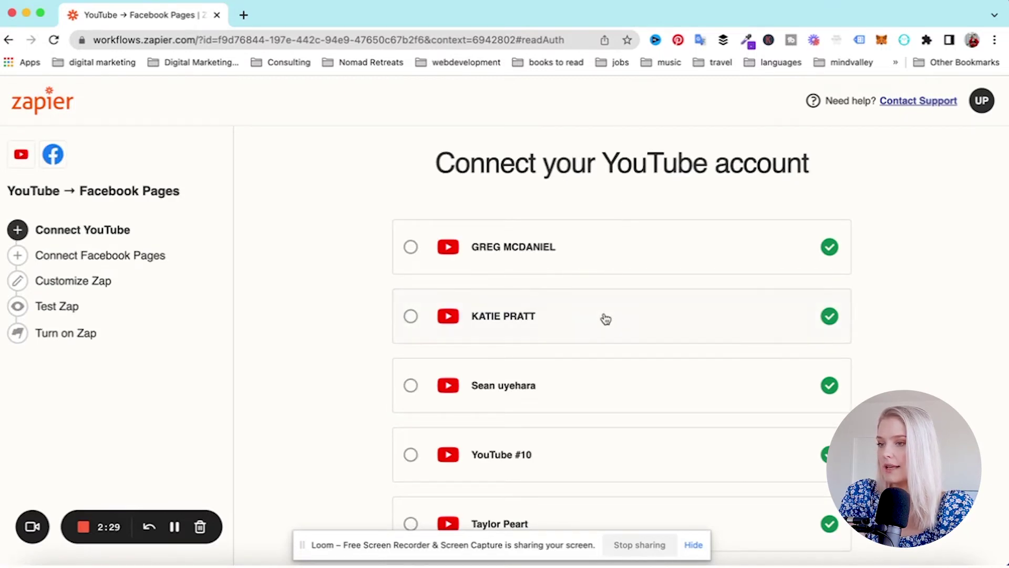
- Start connecting a new YouTube account and pick the Google account that owns the channel
scroll(604, 317, down, 1)
scroll(605, 318, down, 8)
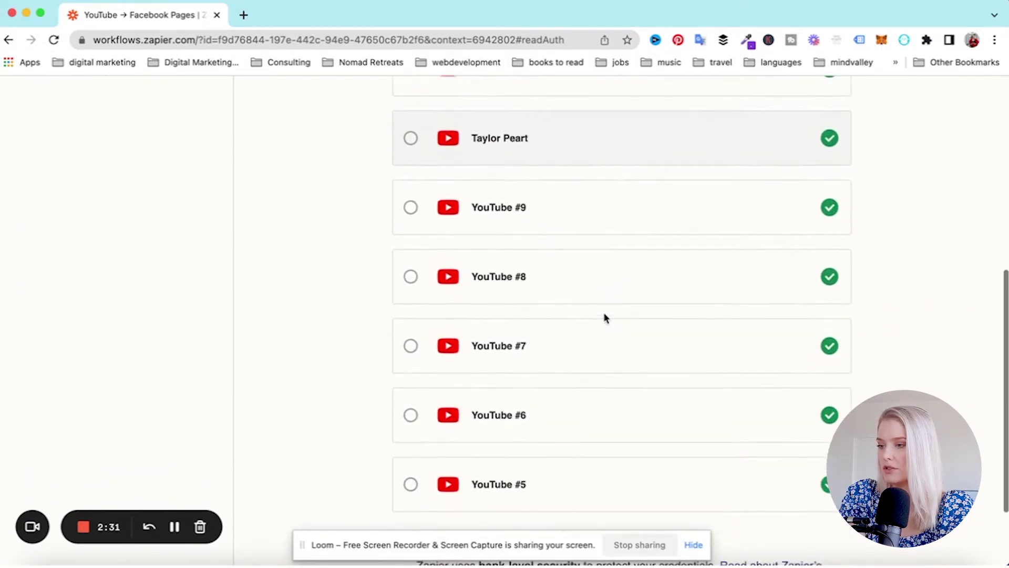
scroll(605, 318, down, 1)
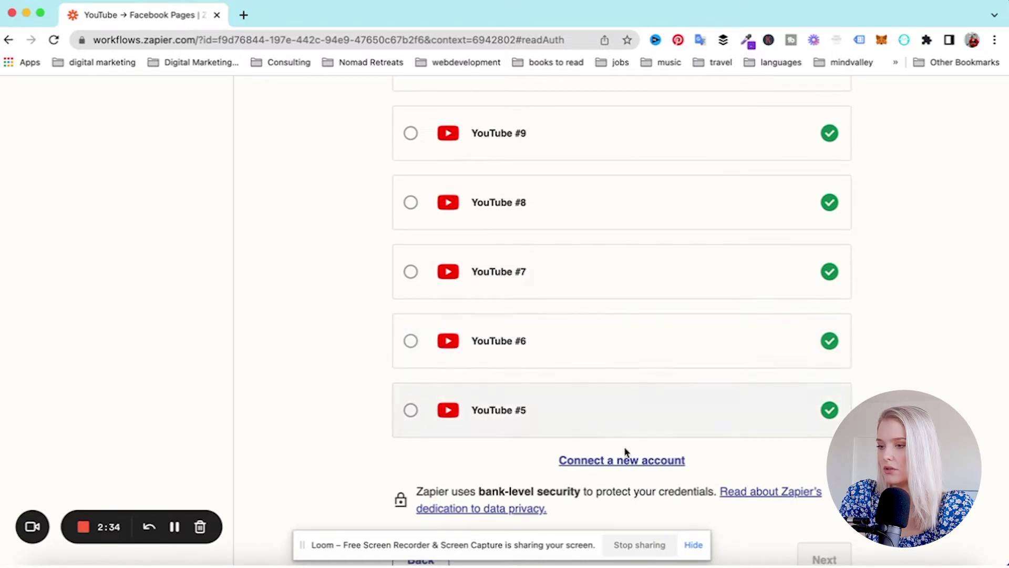
click(634, 461)
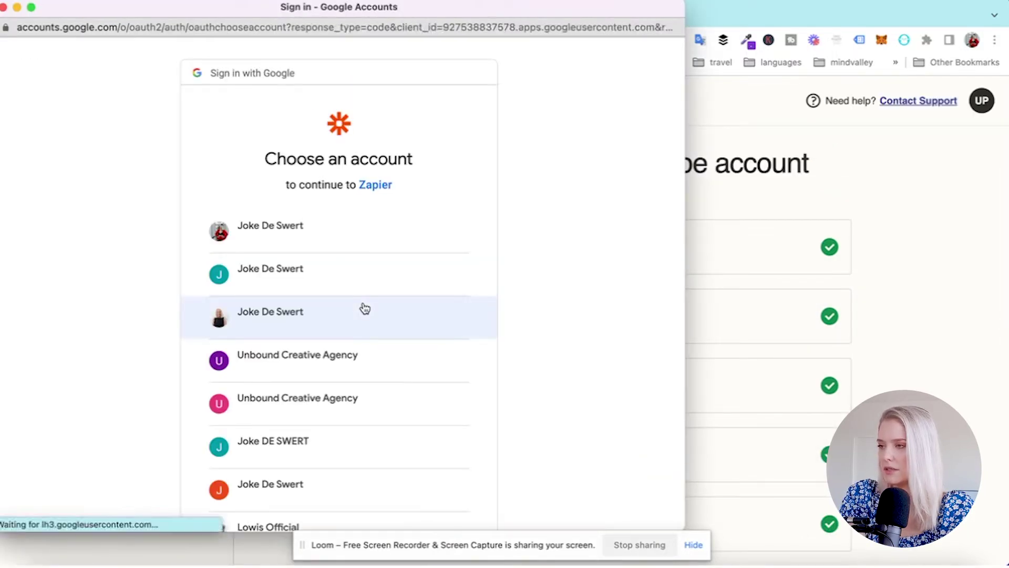
click(363, 308)
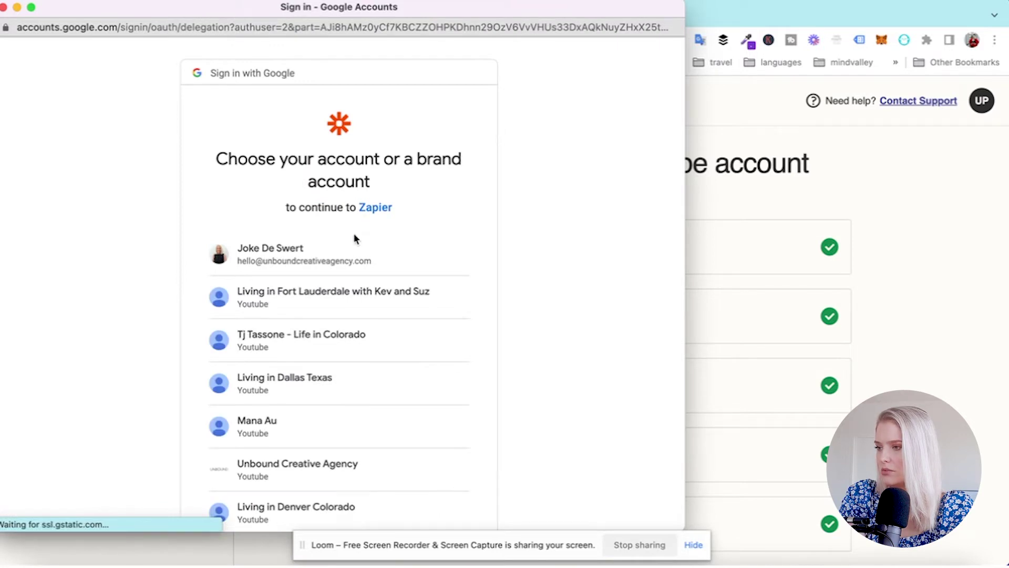
- Choose the brand channel account, allow Zapier access, and continue with YouTube #11
scroll(351, 250, down, 5)
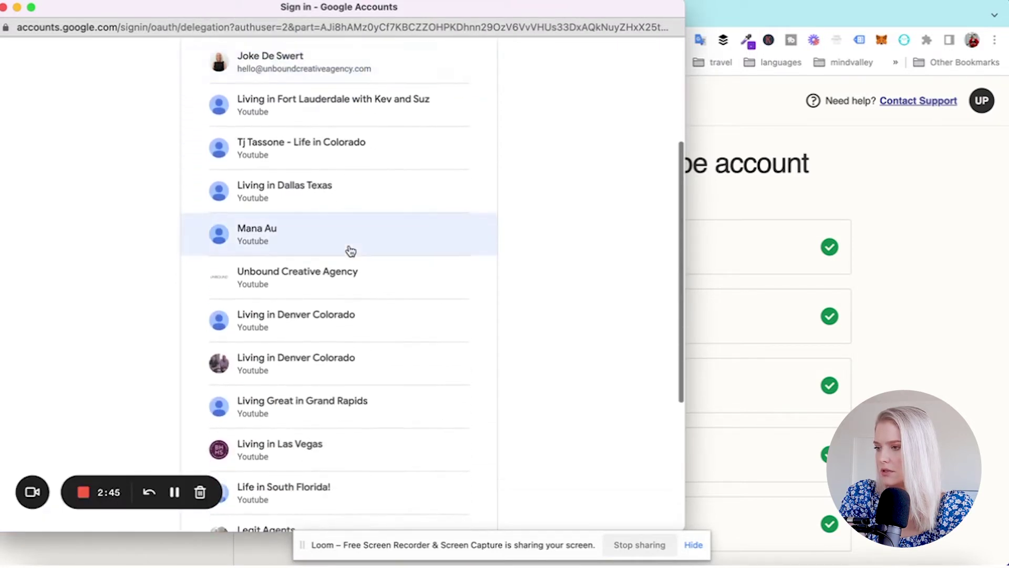
click(320, 286)
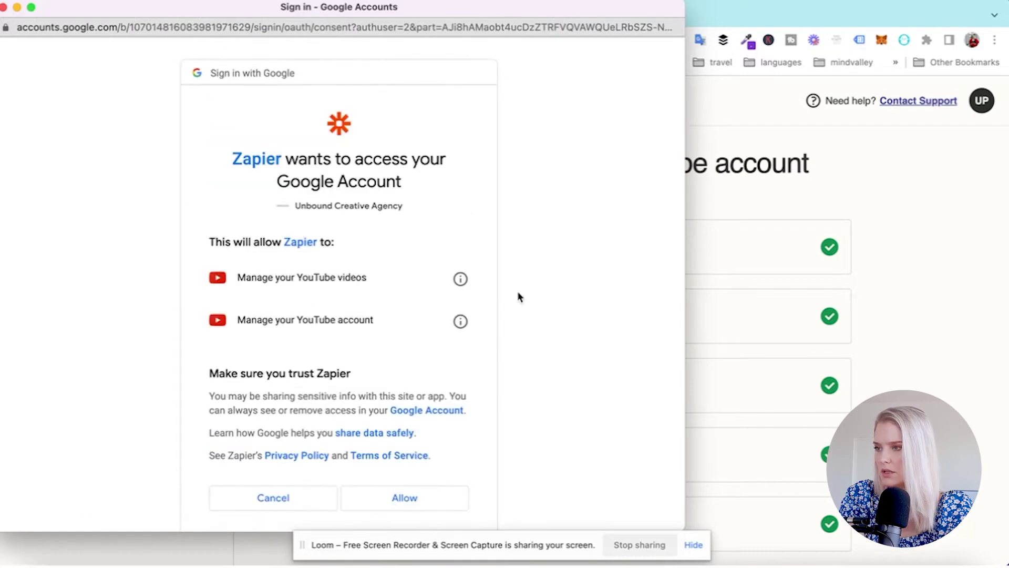
click(409, 500)
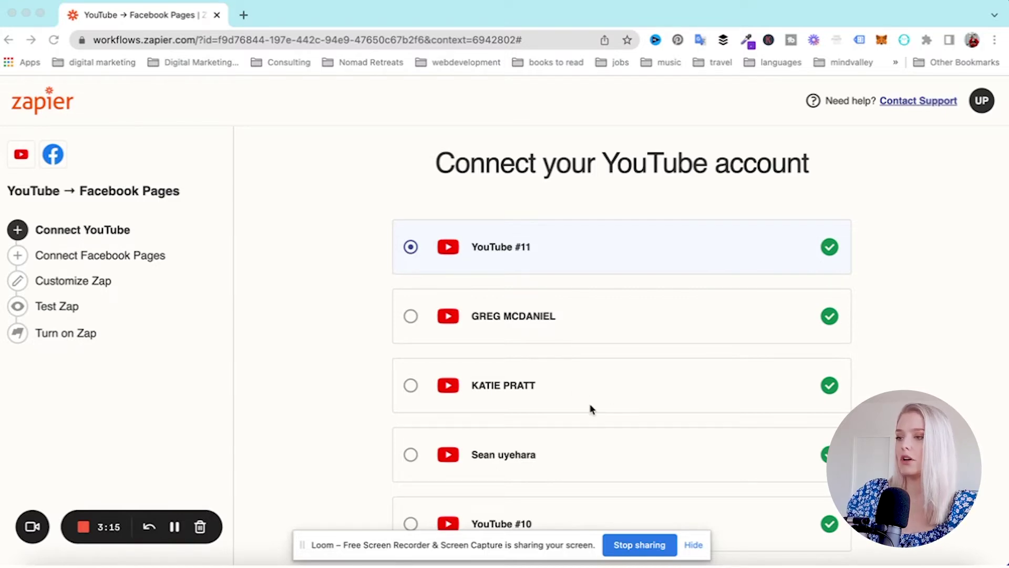
scroll(740, 326, down, 10)
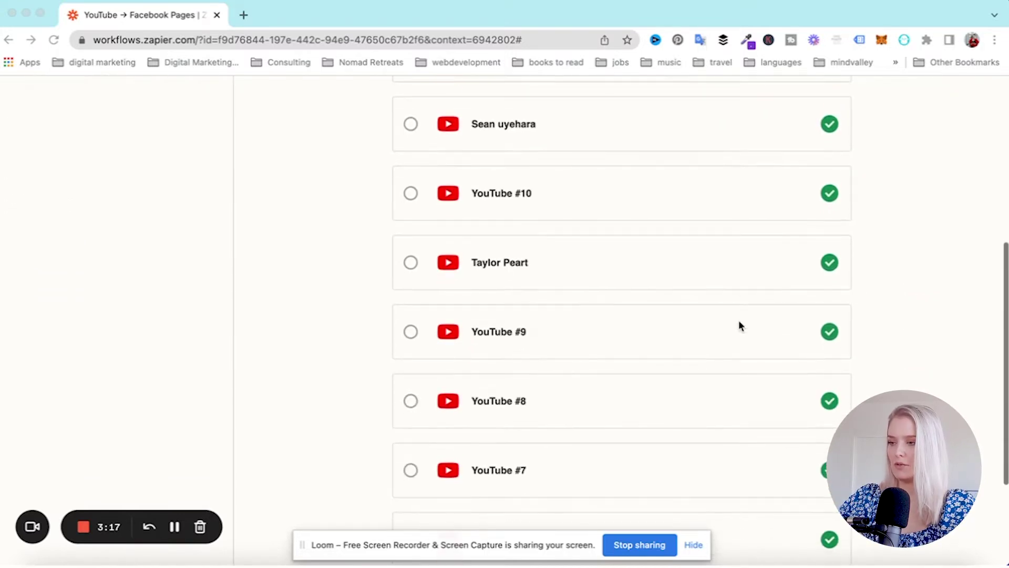
click(826, 531)
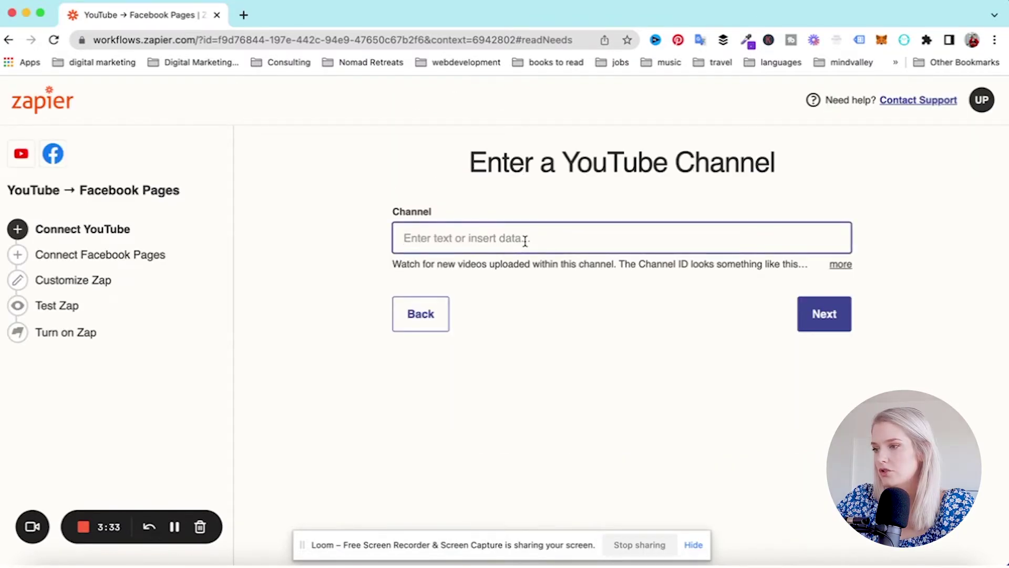
- Open YouTube in a new tab and go to your own channel page
click(243, 15)
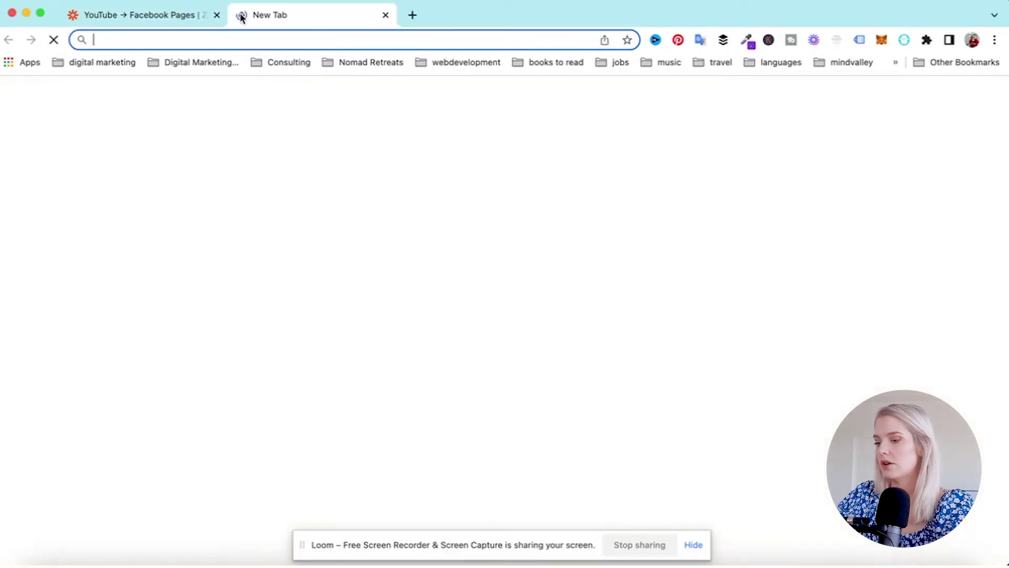
text(youtube.com)
key(Return)
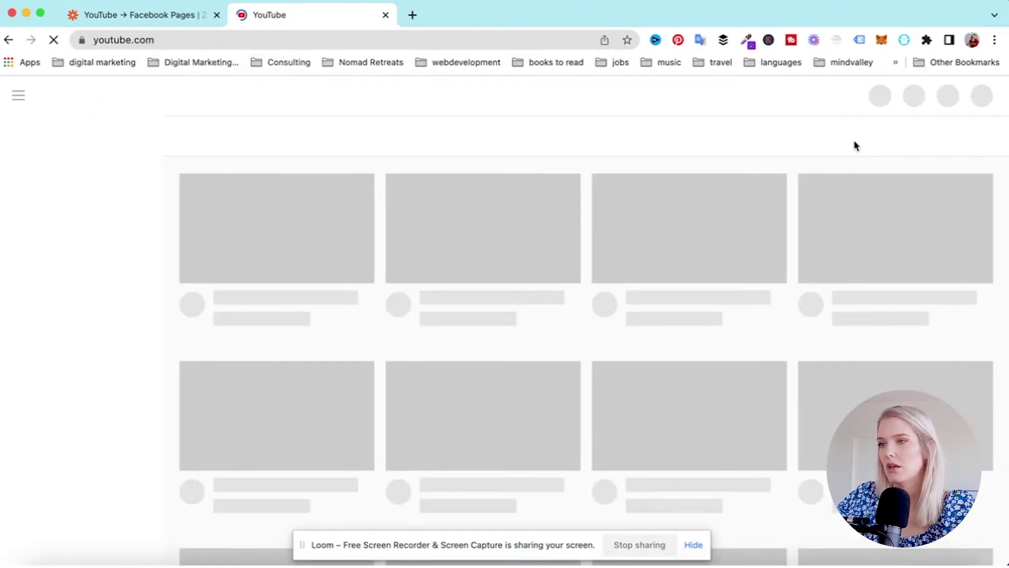
click(966, 95)
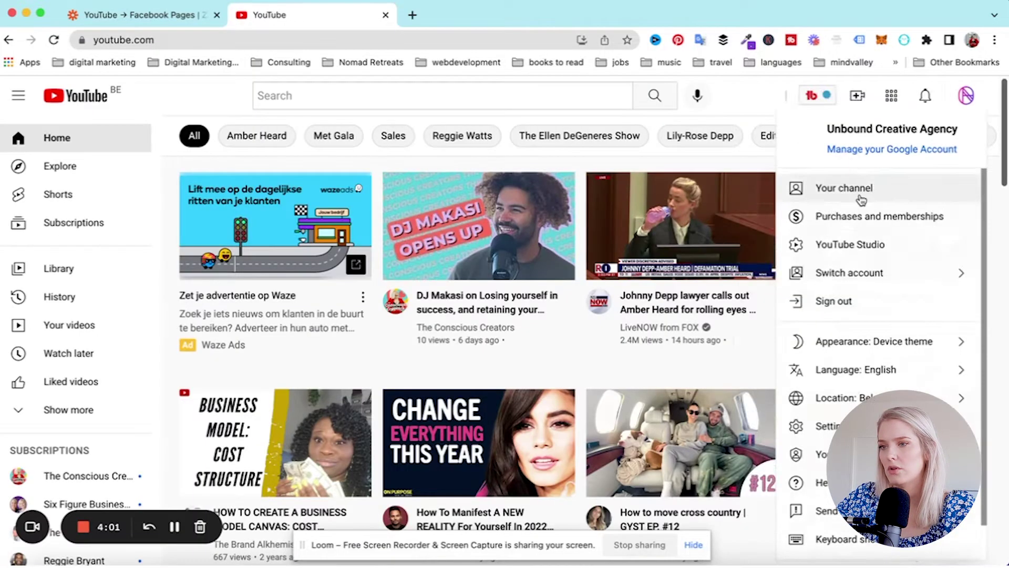
click(841, 163)
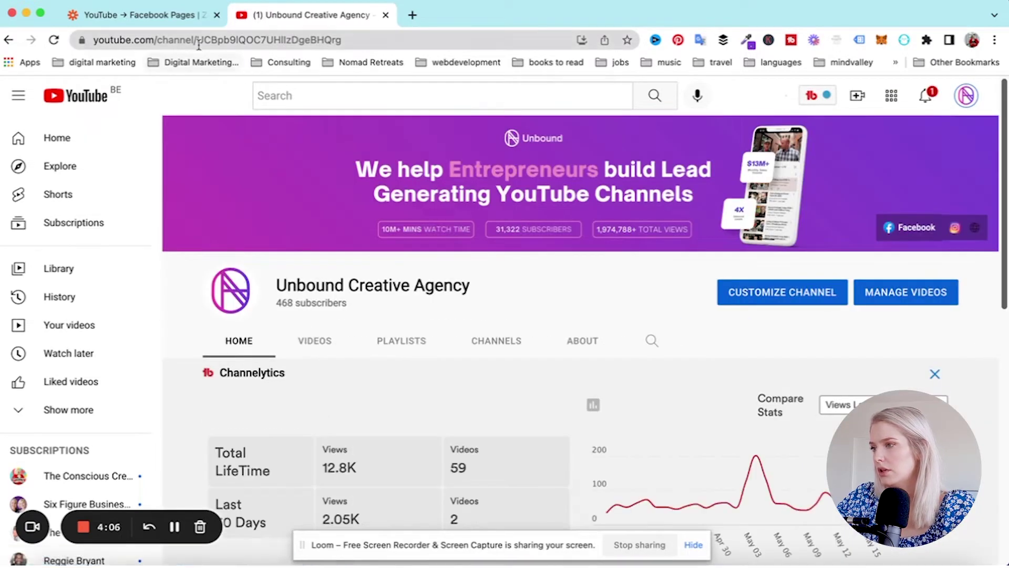
- Copy the channel ID from the channel's page address and return to the Zapier setup
drag(196, 41, 351, 43)
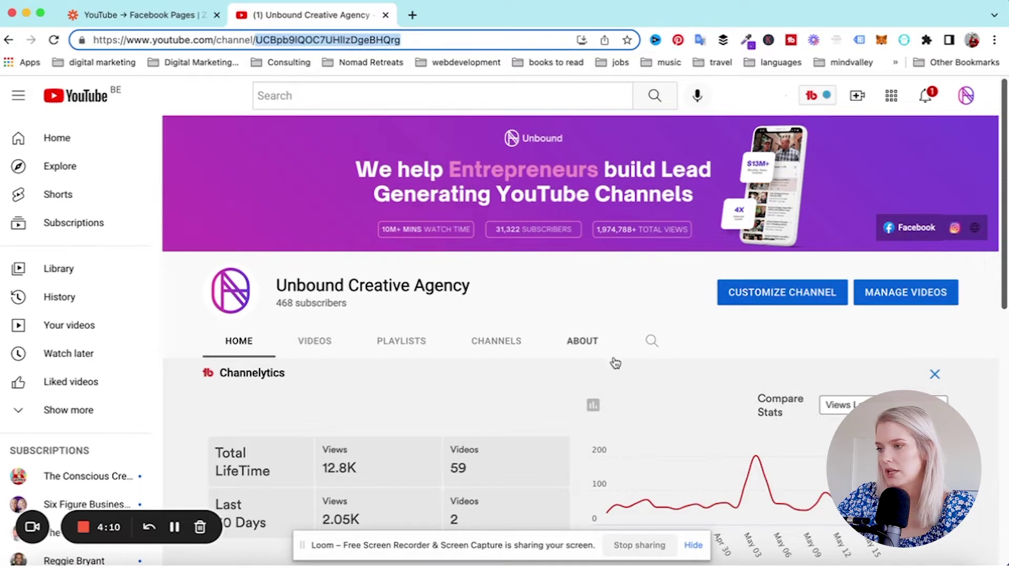
click(584, 342)
click(137, 15)
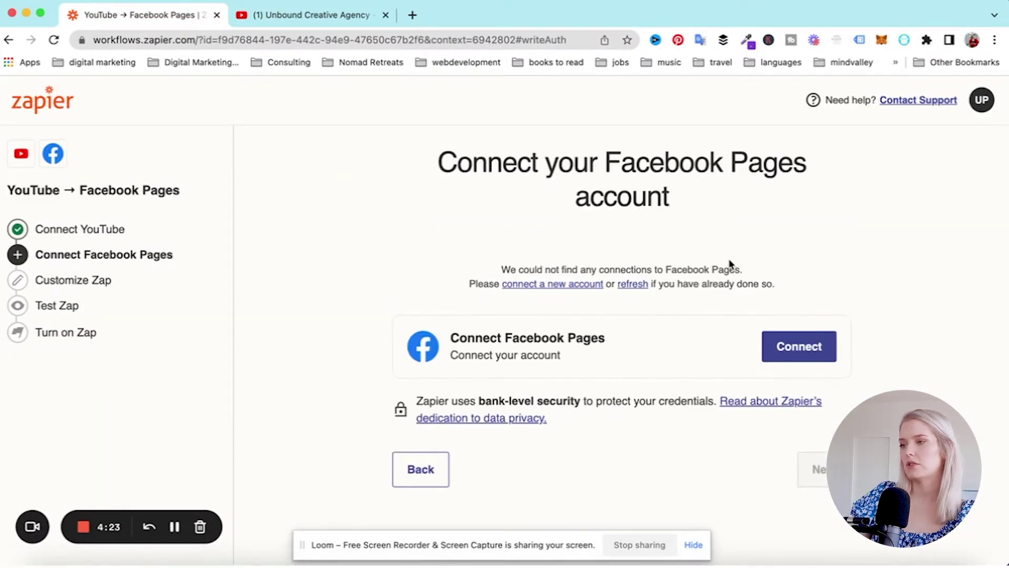
- Link Facebook as the logged-in user and select the Unbound Creative Agency Page for Zapier
click(797, 349)
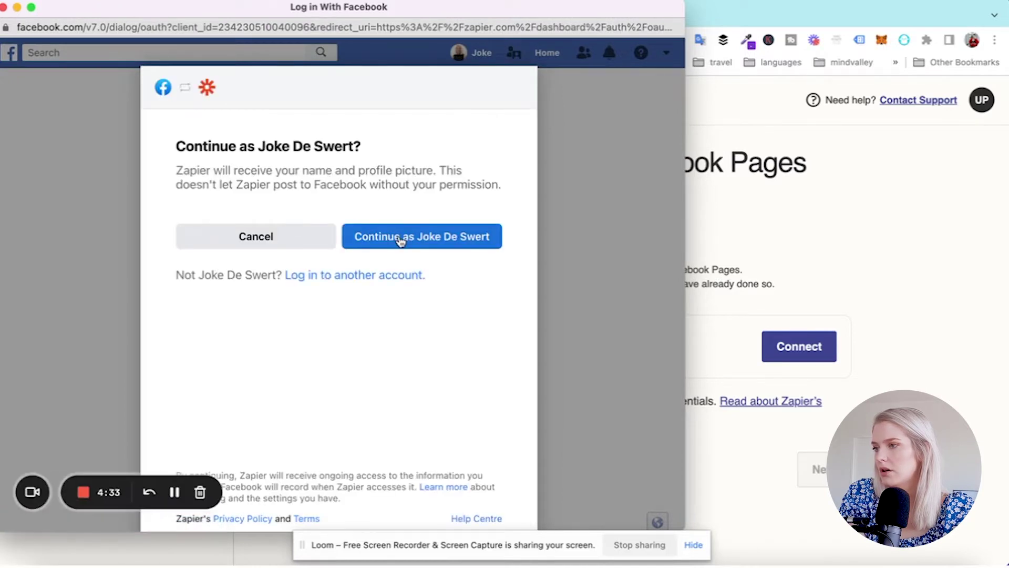
click(400, 239)
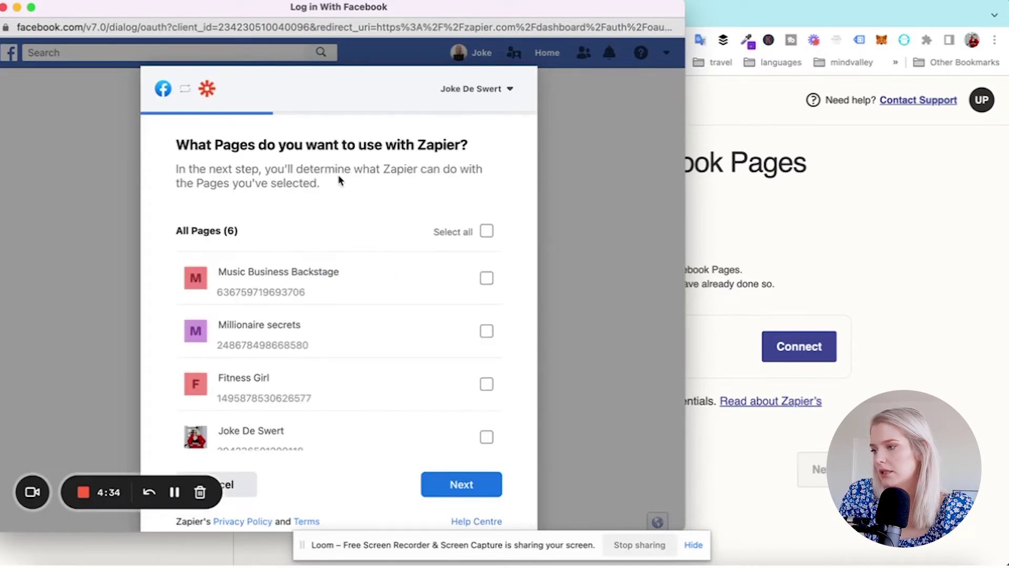
scroll(336, 385, down, 5)
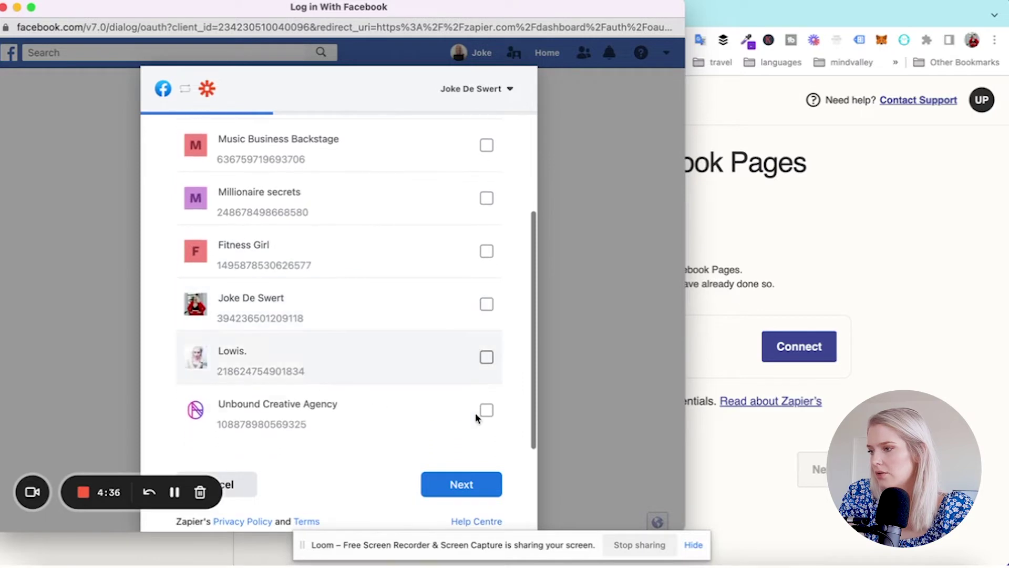
click(486, 410)
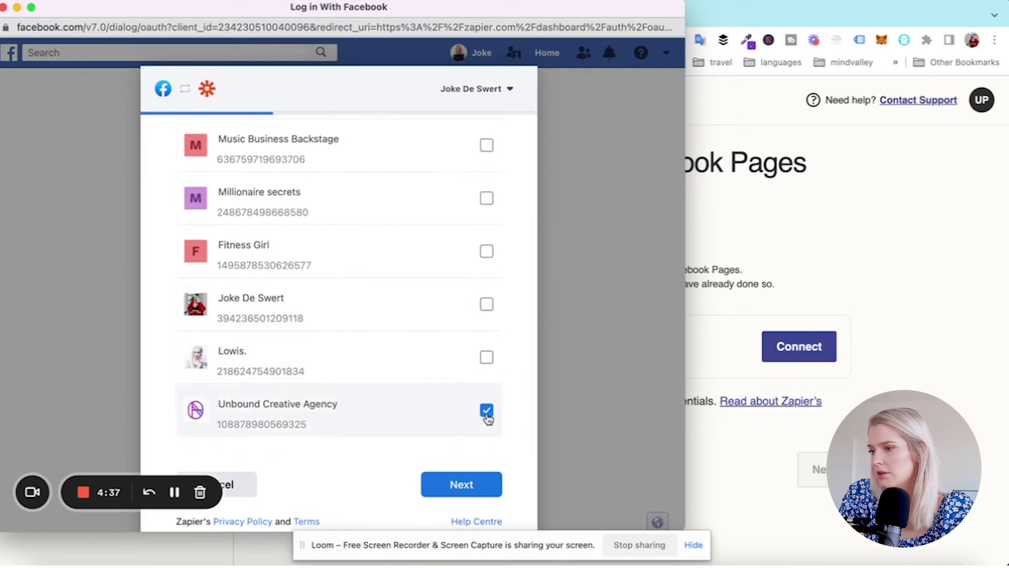
click(476, 494)
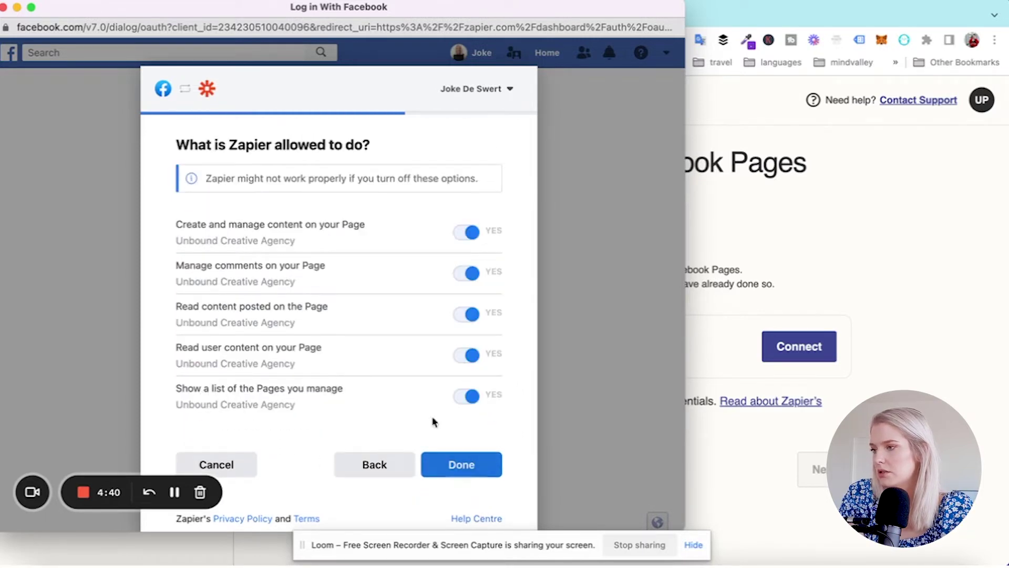
- Confirm Zapier's Page permissions, finish linking, and choose Unbound Creative Agency as the posting page
click(480, 471)
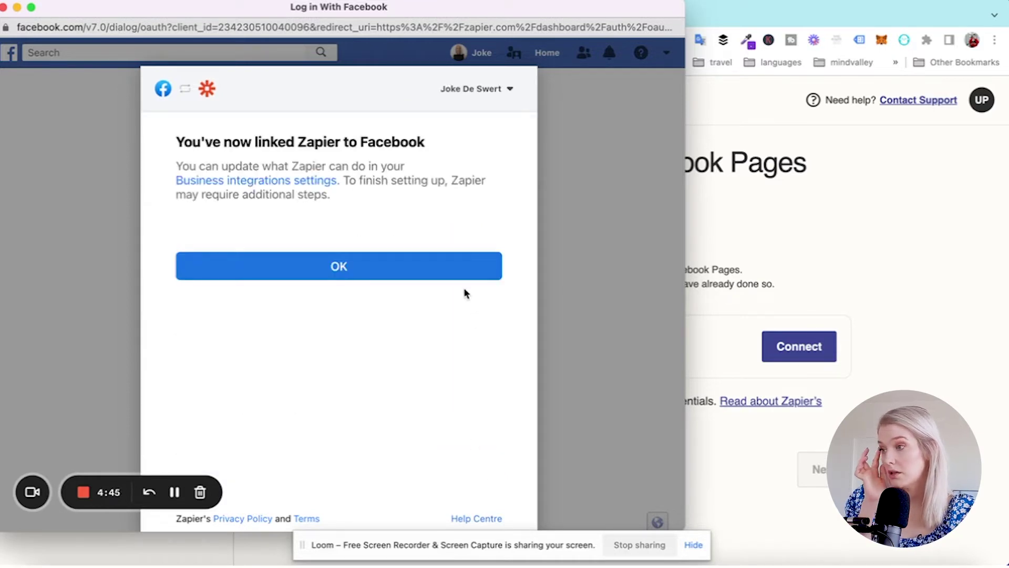
click(448, 273)
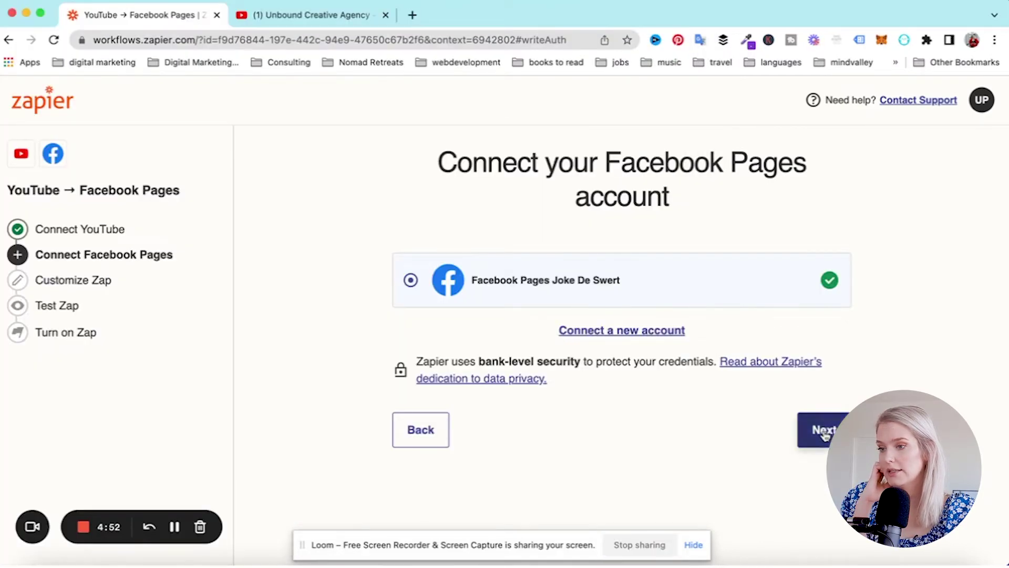
click(825, 430)
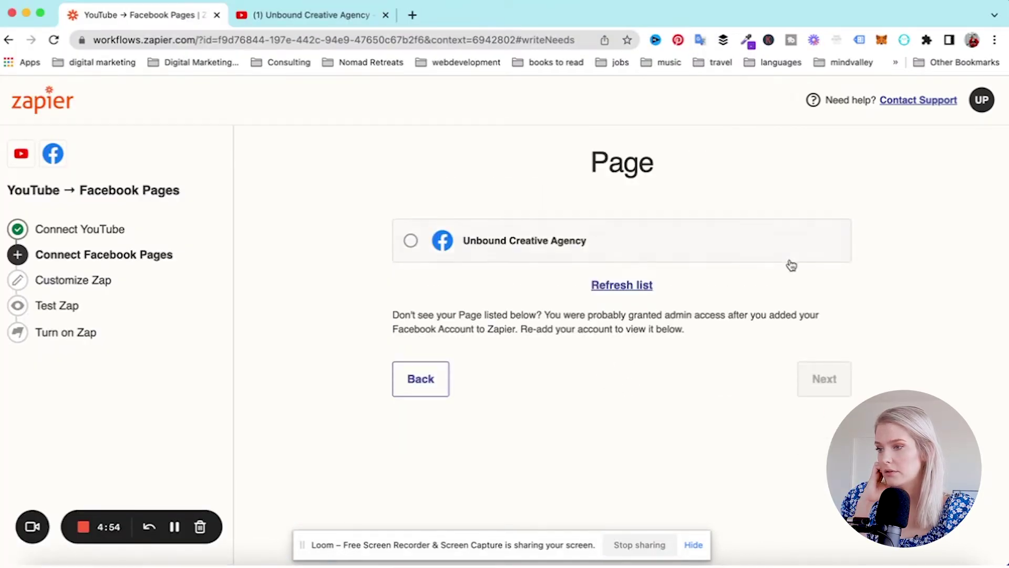
click(766, 245)
- Start the Message with 'Another video just went live on our YouTube Channel'
click(832, 383)
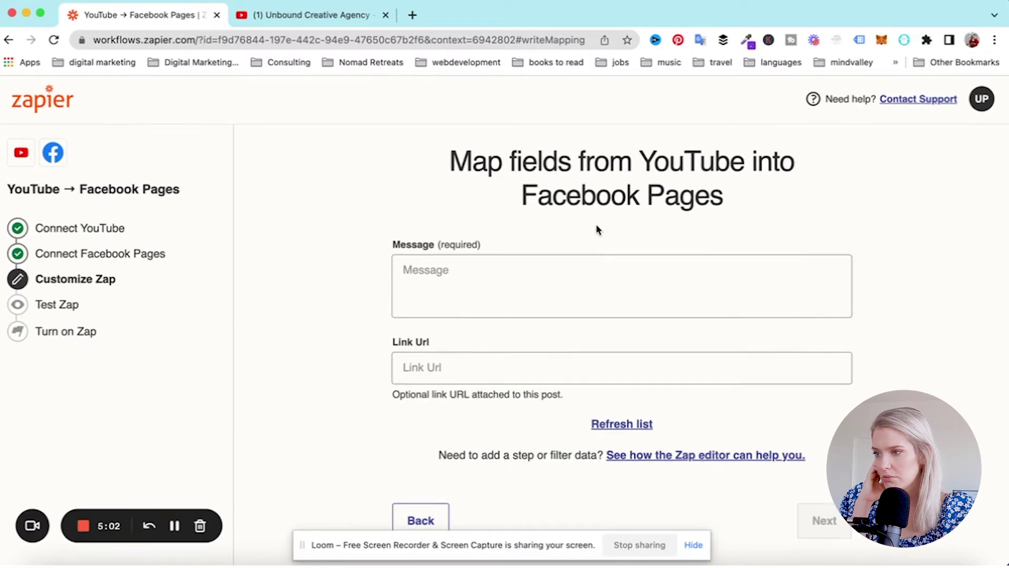
click(451, 266)
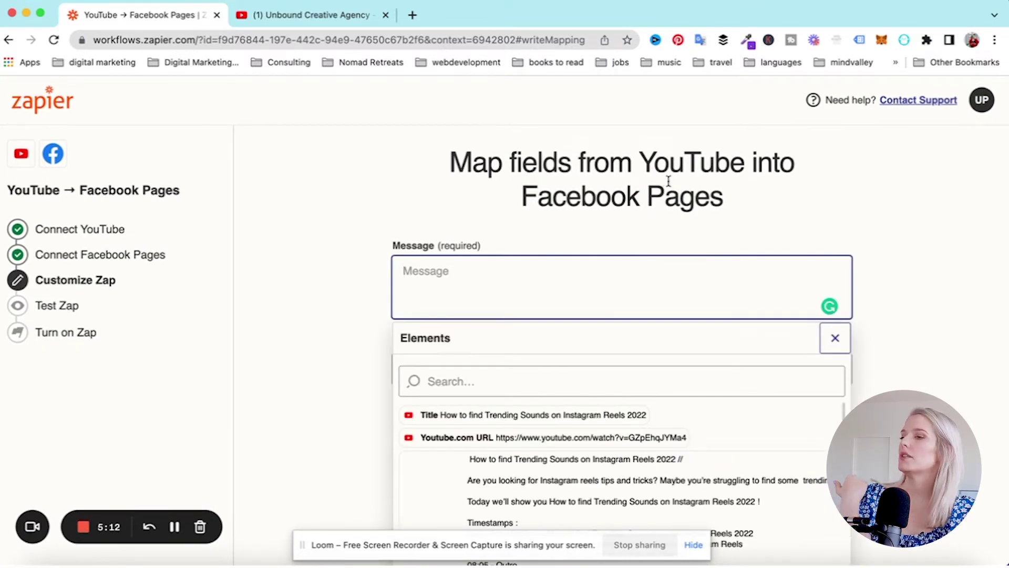
scroll(668, 182, down, 3)
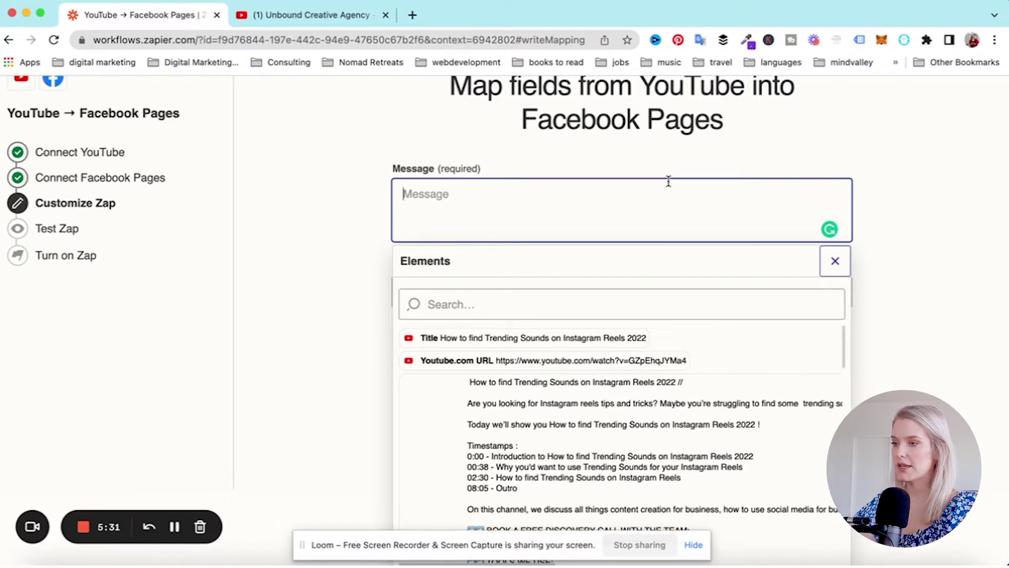
scroll(667, 367, down, 5)
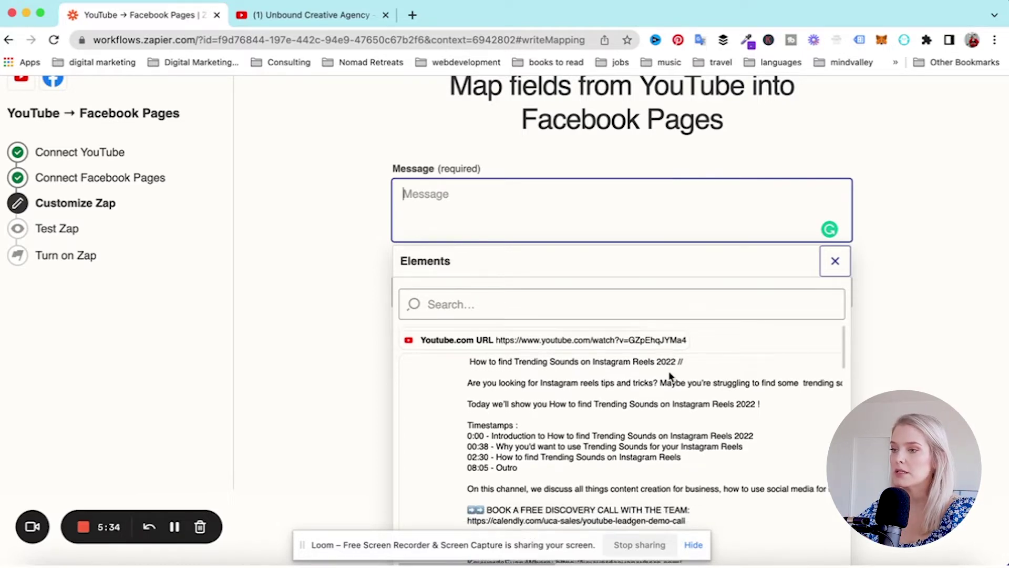
scroll(670, 377, up, 6)
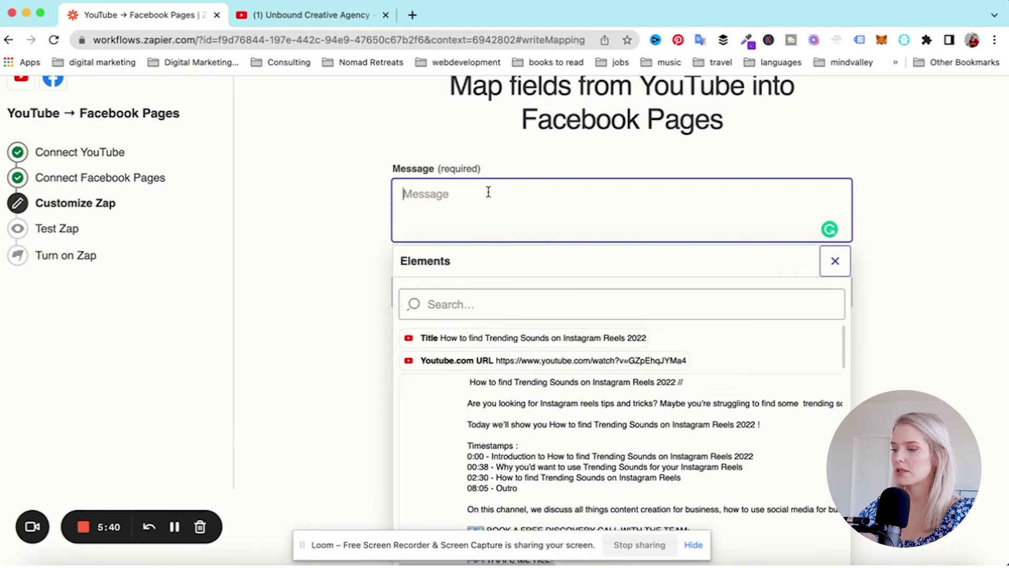
text(A)
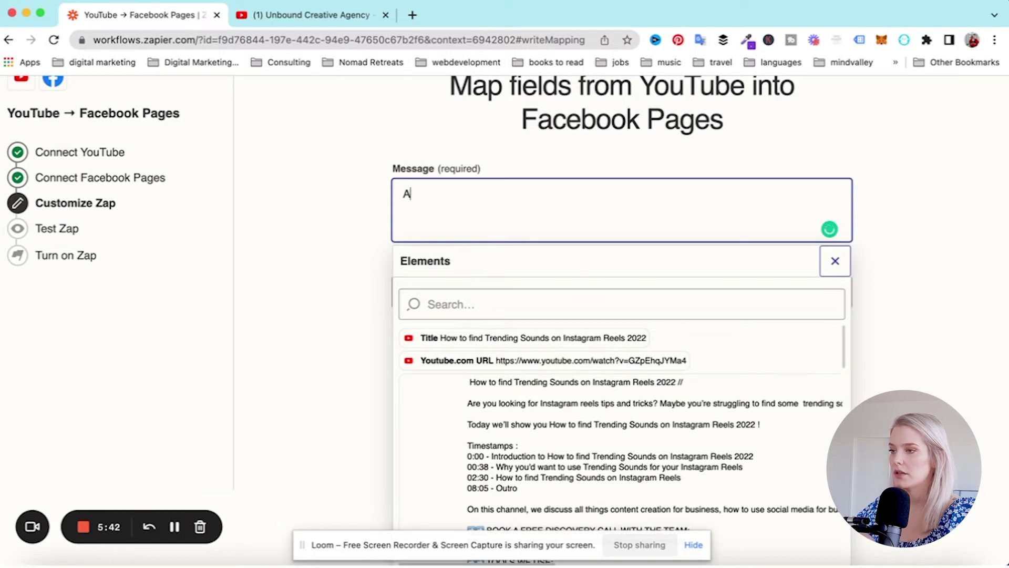
text(Notnother video ju)
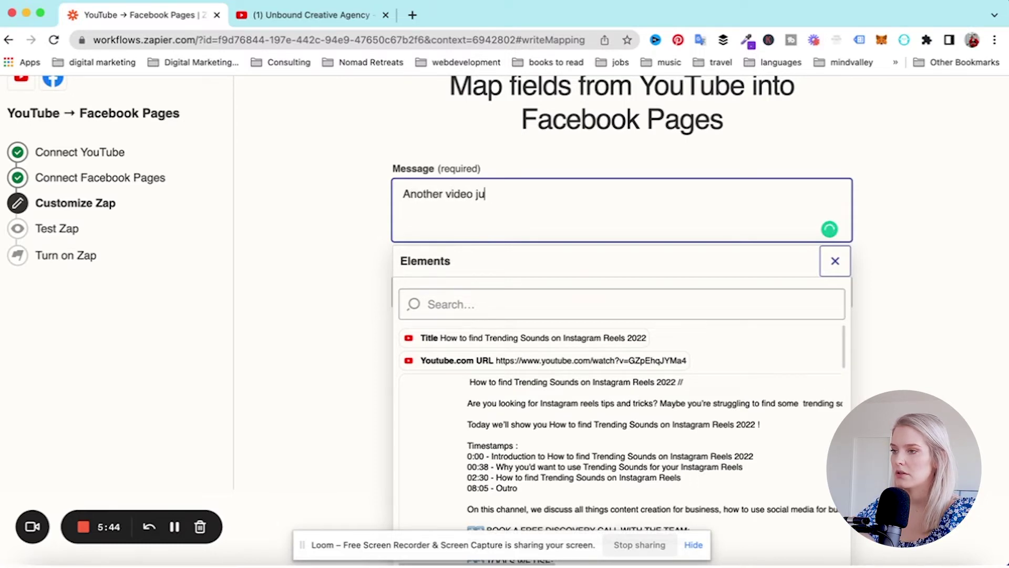
text(st went live on )
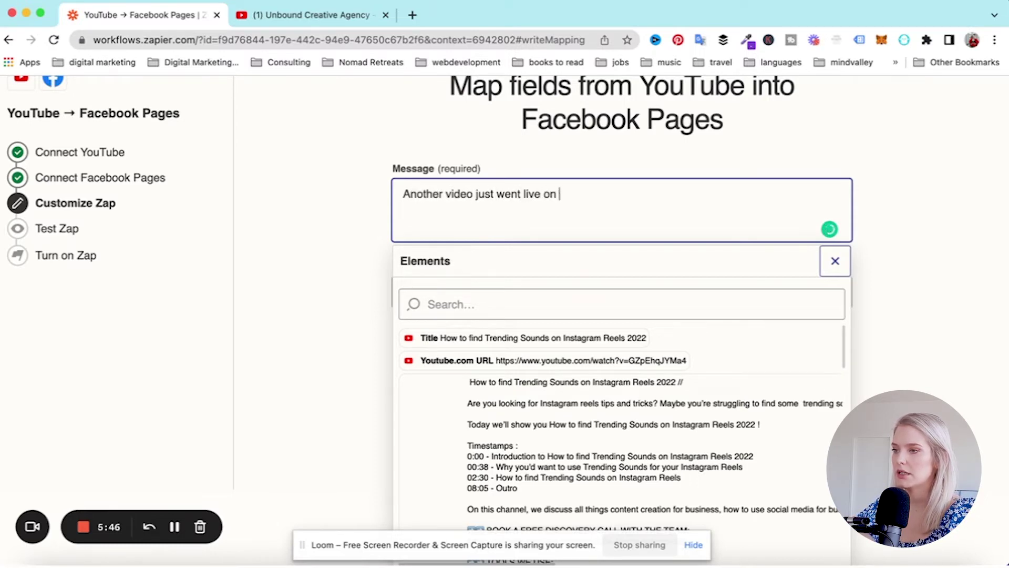
text(our Y)
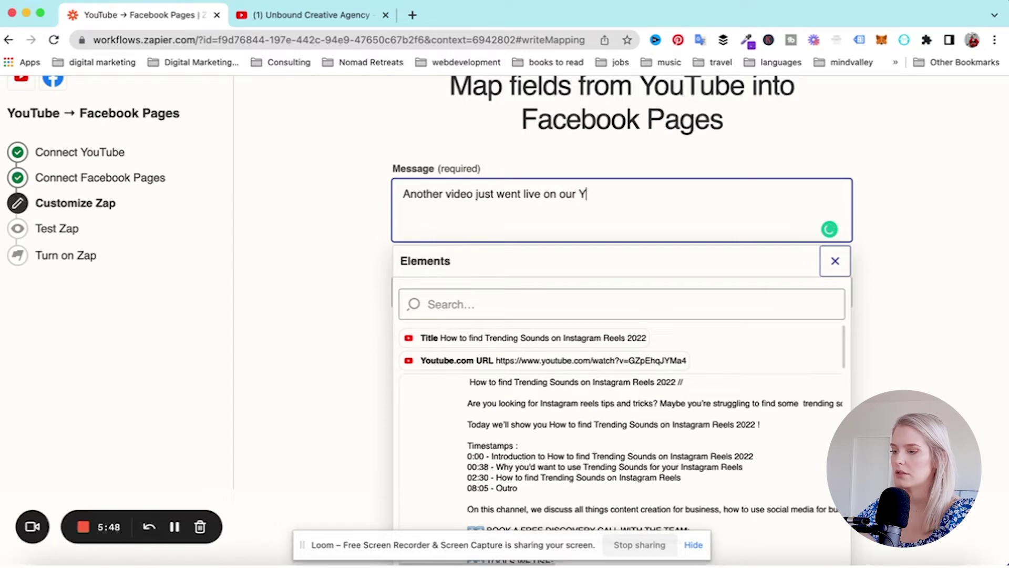
text(ouTube Channel)
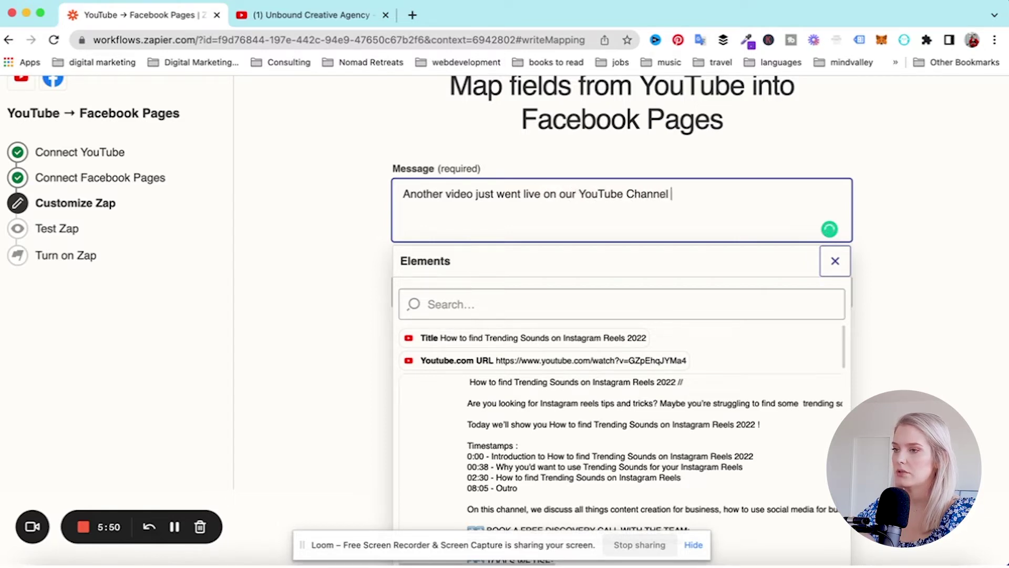
- Search for a fire emoji in a new browser tab
click(412, 15)
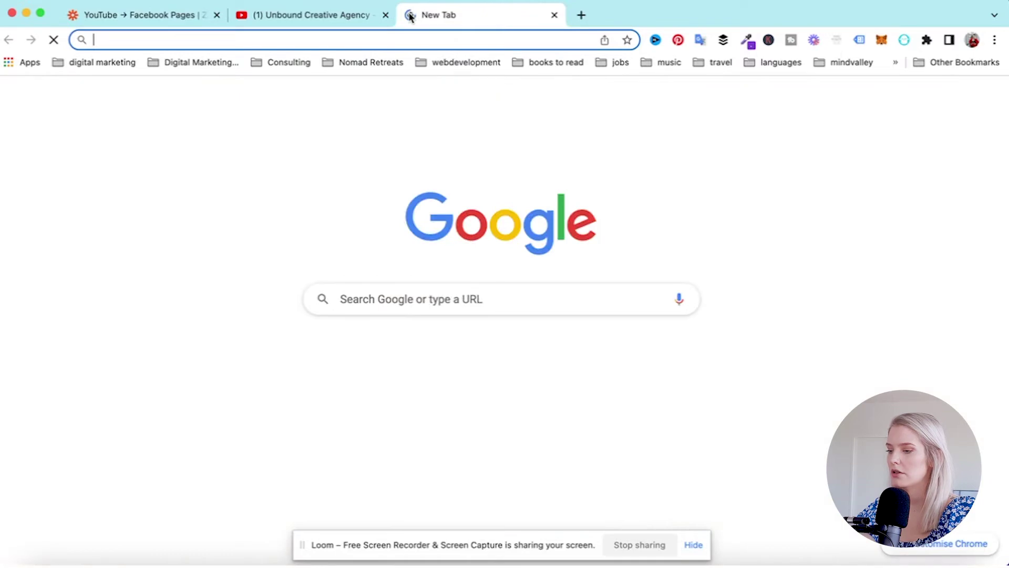
text(fir emoji)
key(Return)
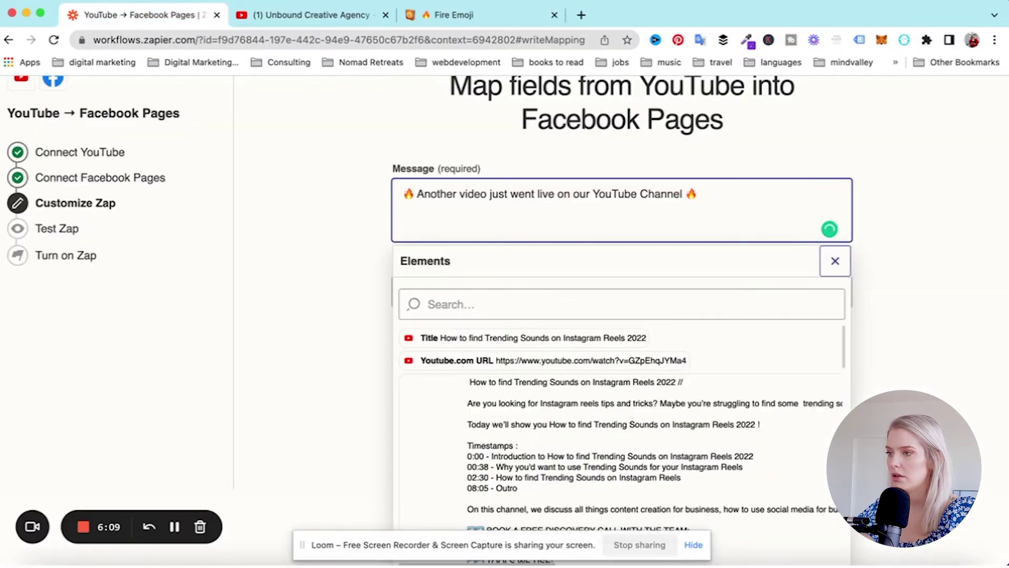
- Add 'This week we're discussing' with the quoted video Title, then begin 'Head over to YouTube to watch the full video'
text(This week)
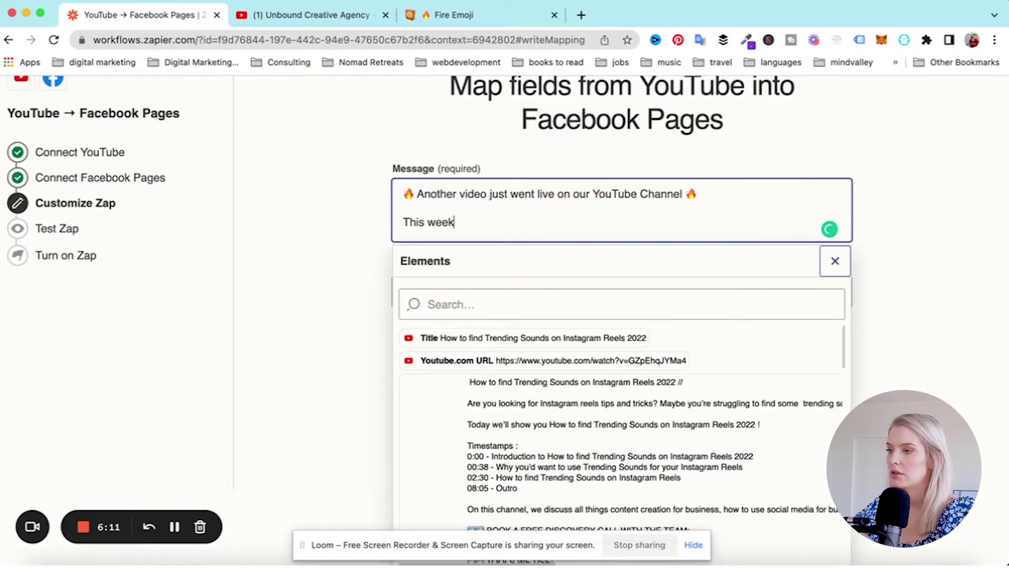
text( we're discussi)
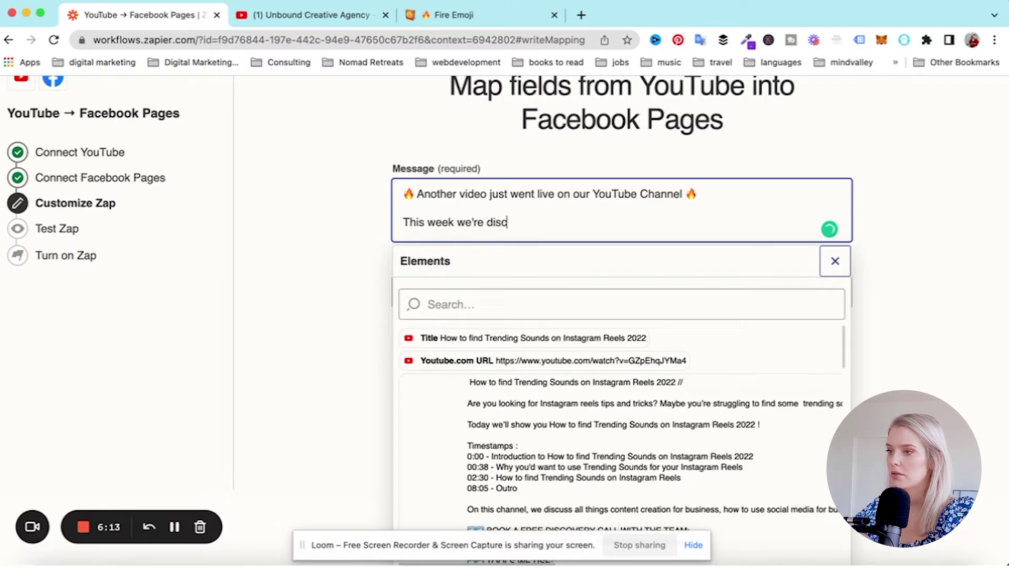
text(ng)
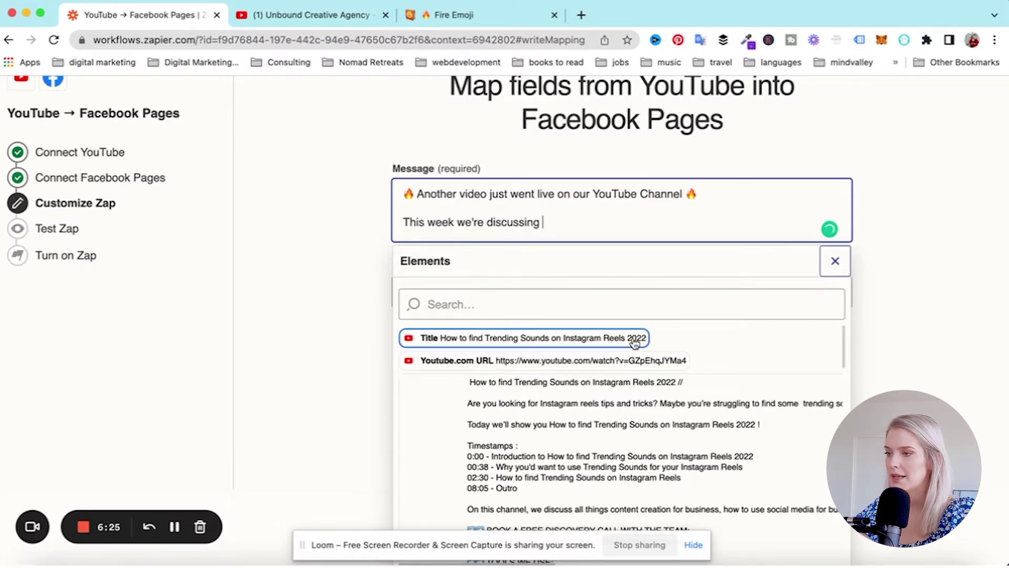
text(")
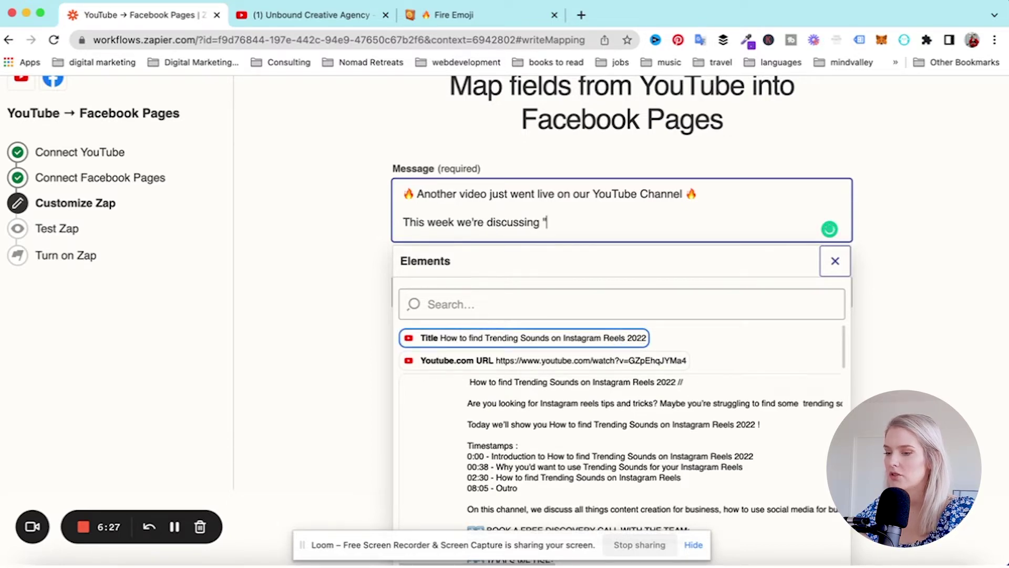
click(558, 347)
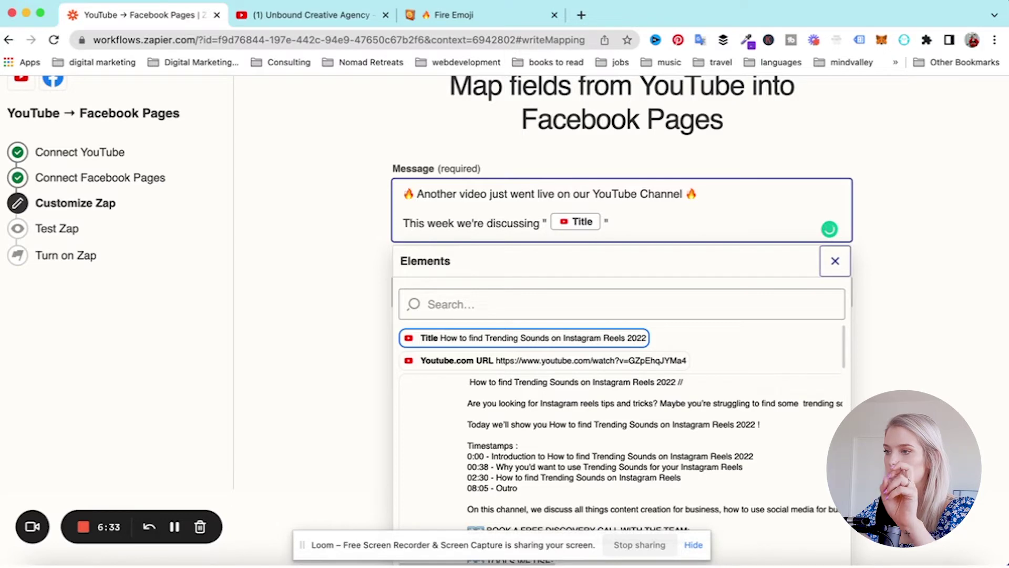
text(")
key(Return)
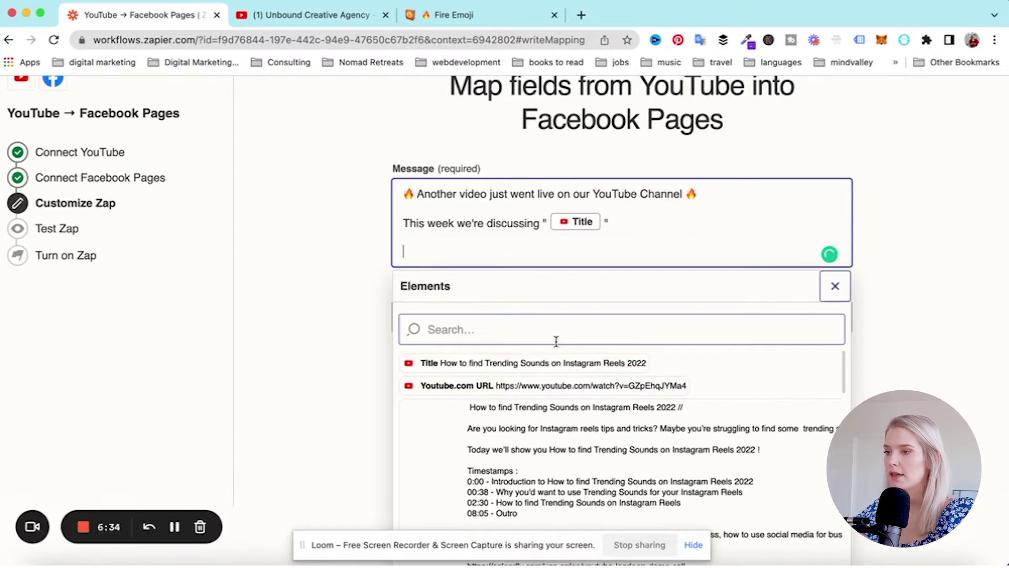
text(Head ov)
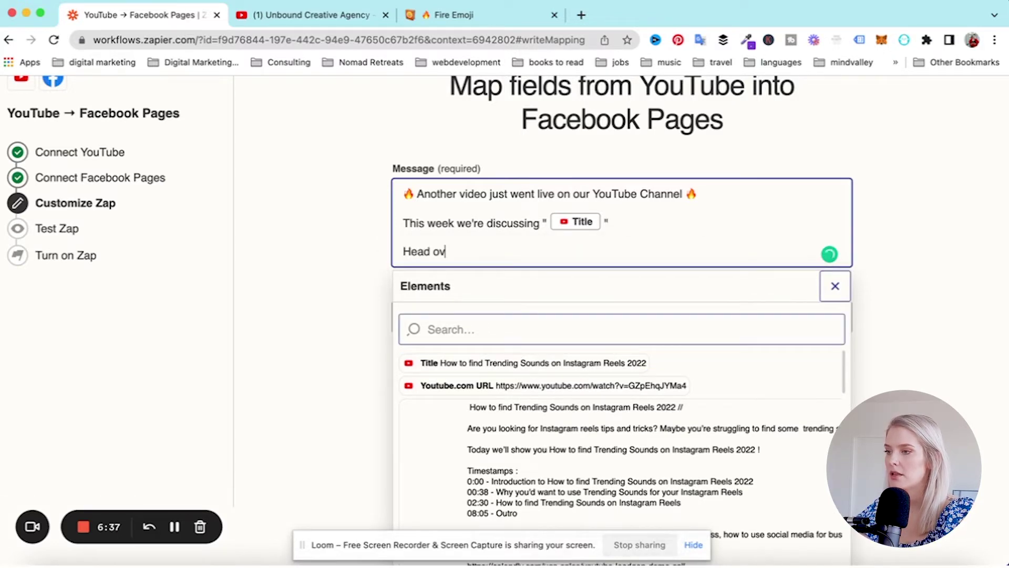
text(er to You)
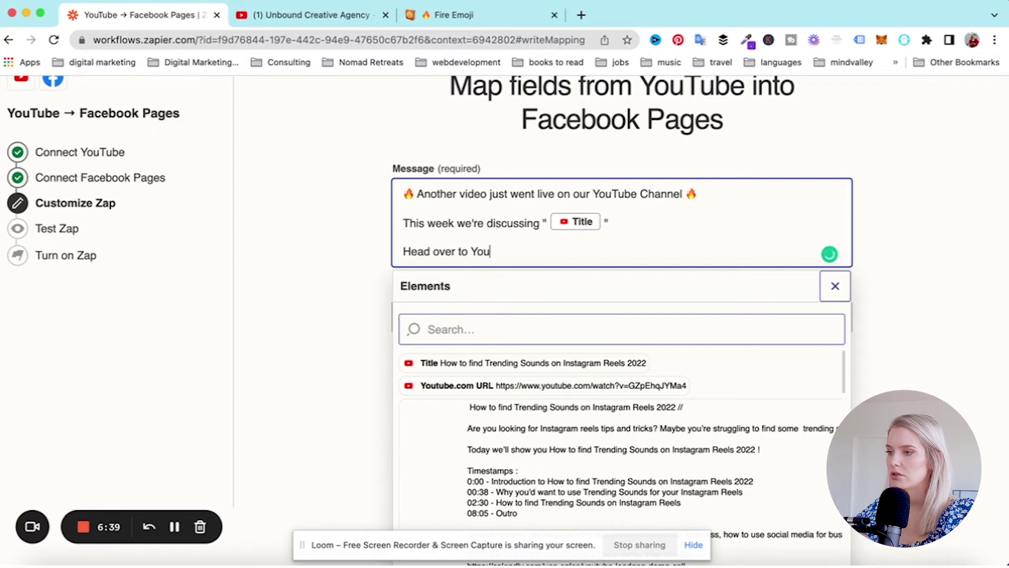
text(Tube to w)
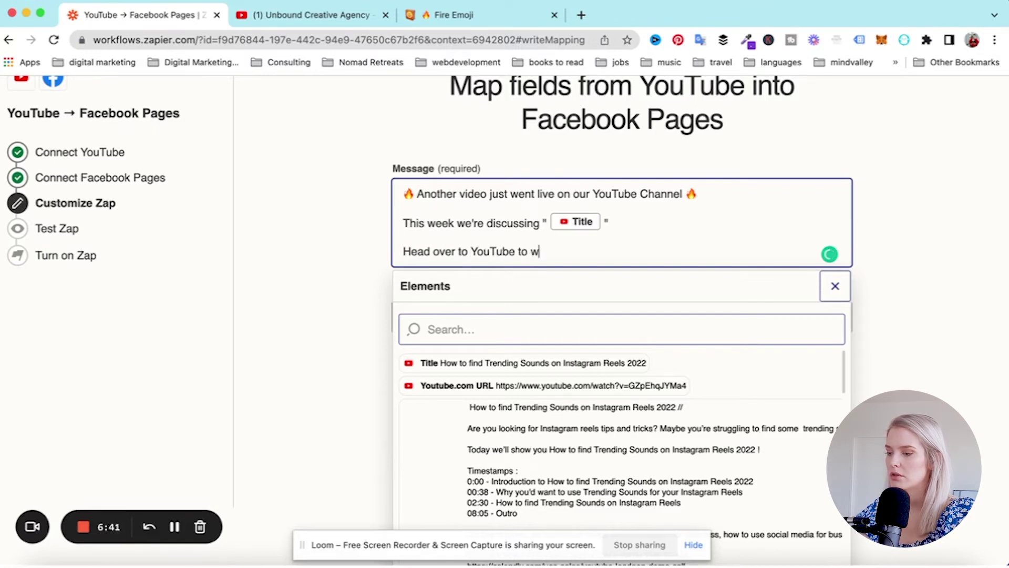
text(atch the full video)
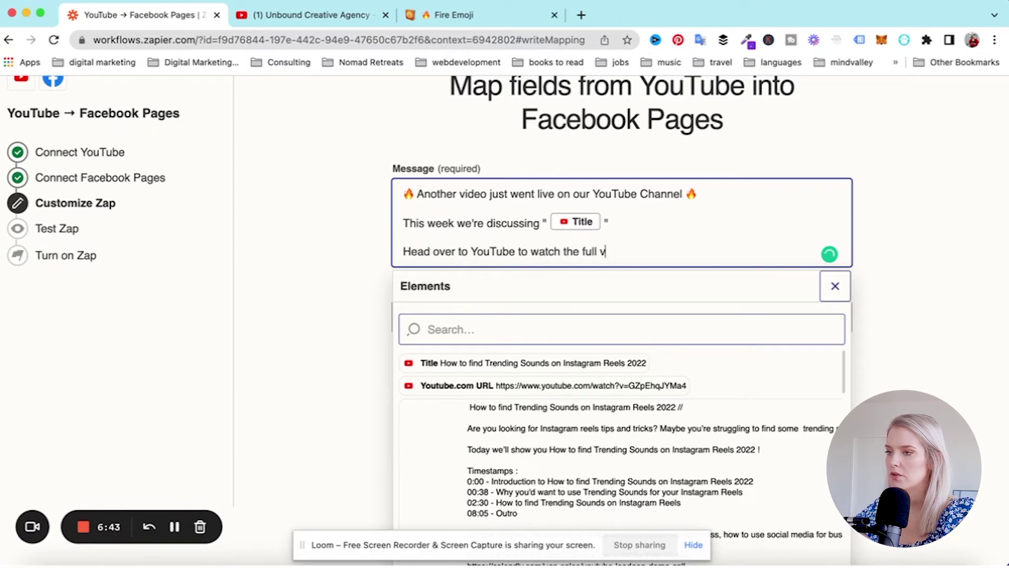
- Search Emojipedia for 'rocket', copy the Rocket emoji, and return to the Zapier tab
click(494, 17)
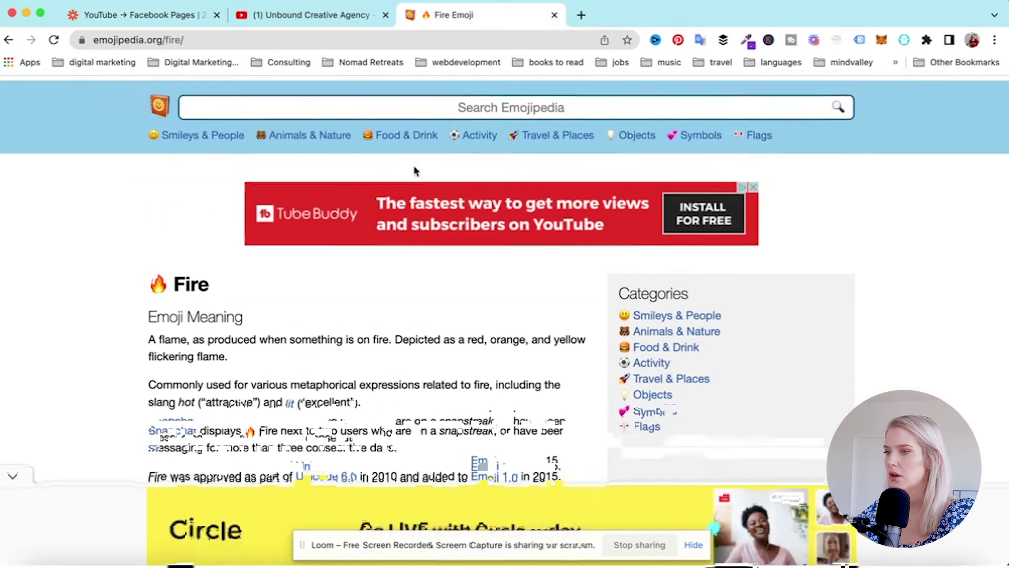
click(423, 101)
text(rocket emoji)
key(Return)
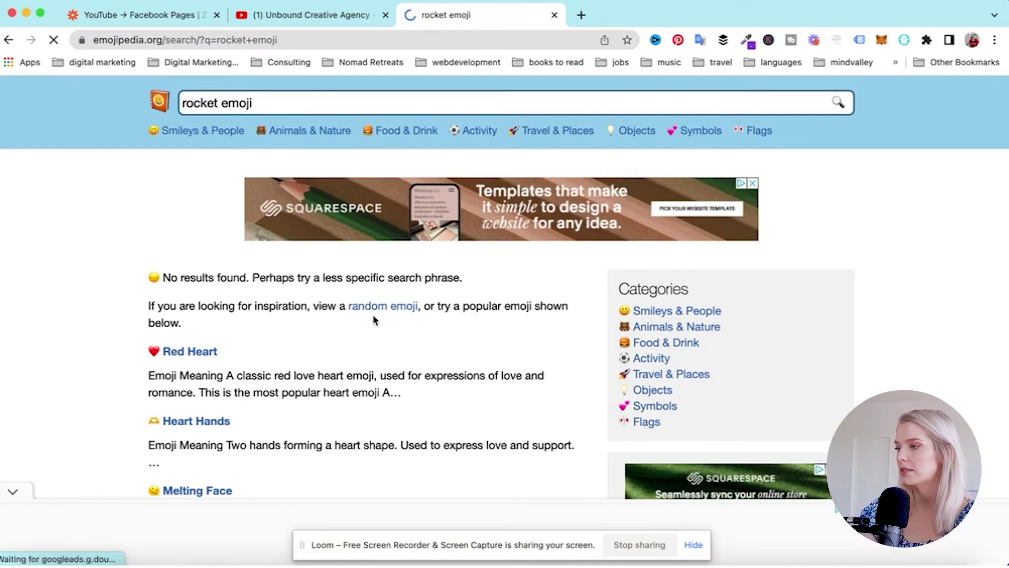
drag(253, 103, 215, 103)
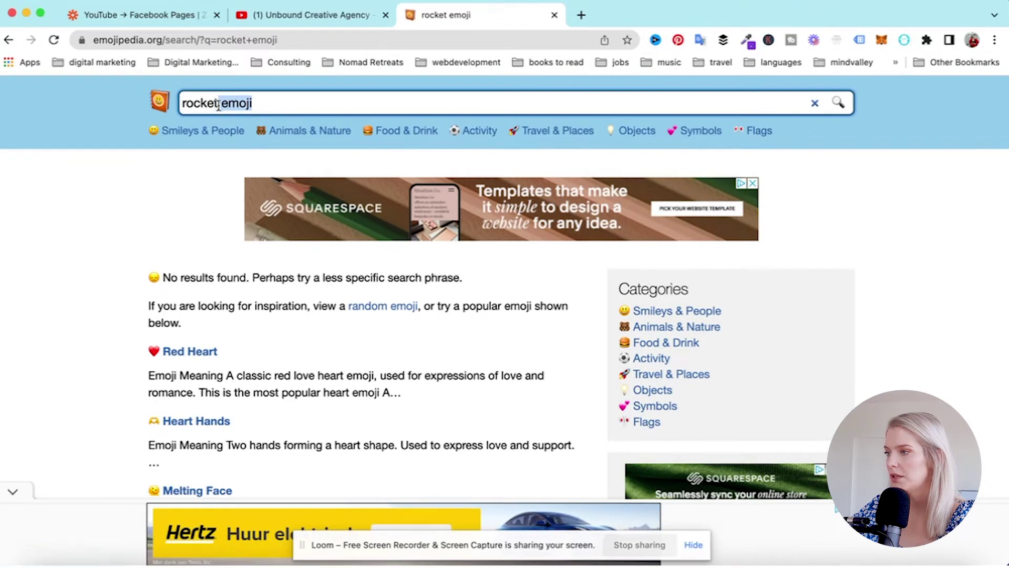
key(Return)
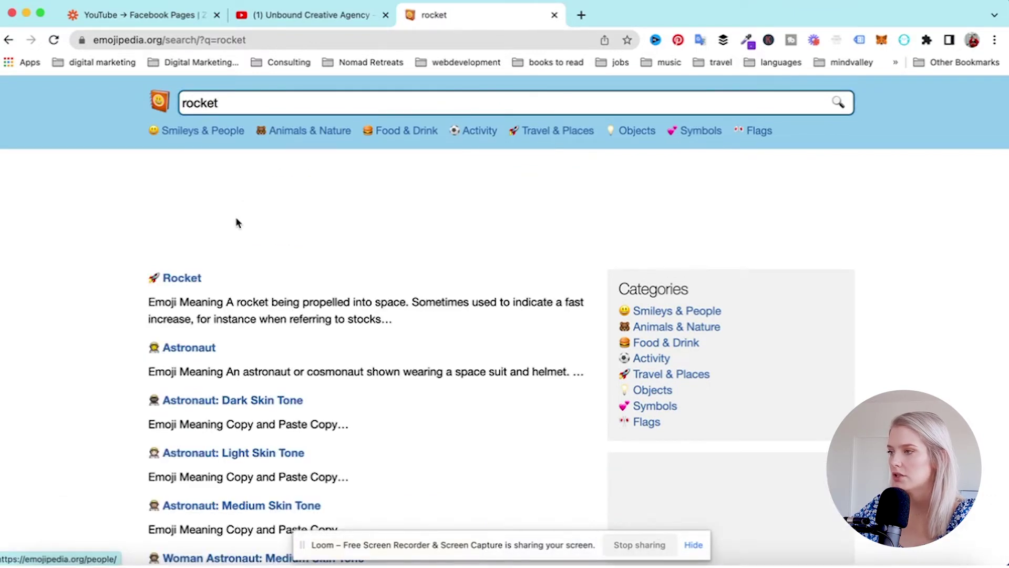
click(187, 279)
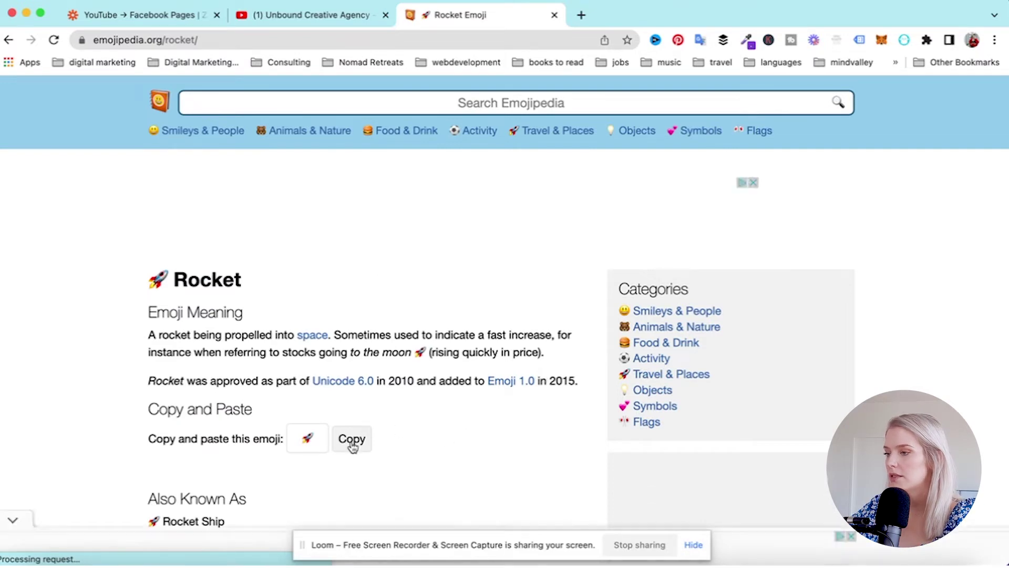
click(352, 440)
click(142, 5)
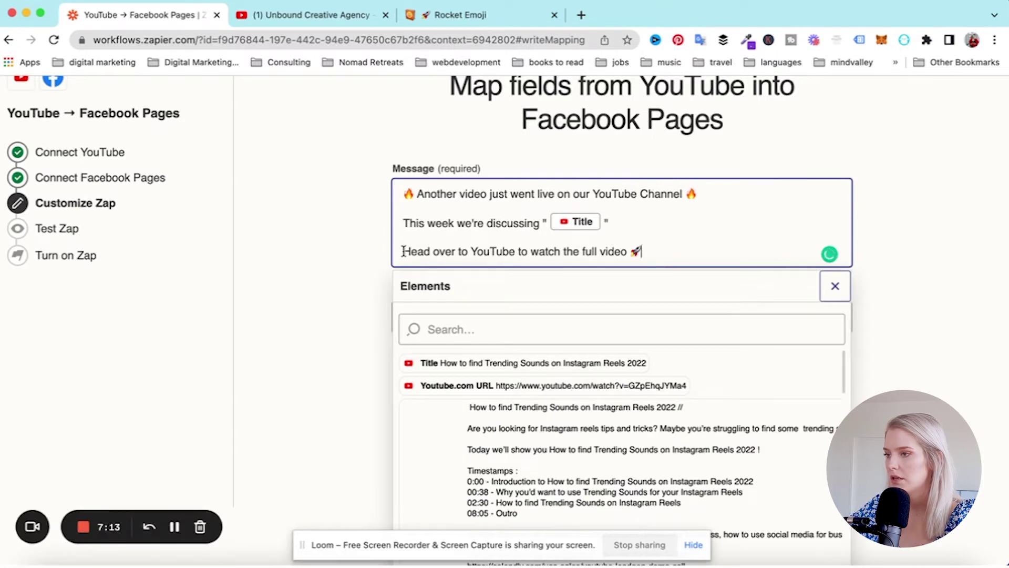
- Paste the rocket emoji before the closing line and map Link Url to the video's Youtube.com URL
key(ctrl+v)
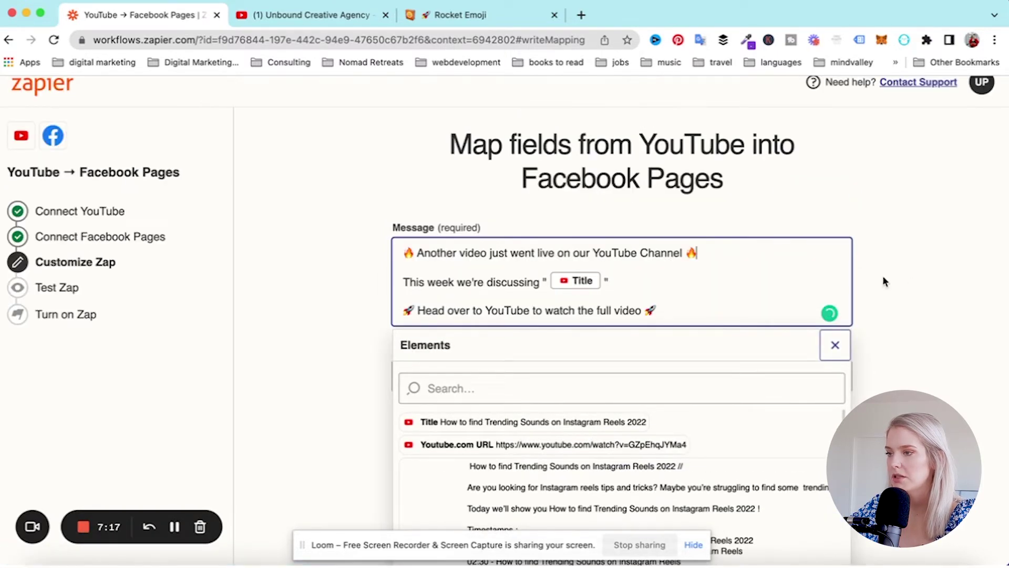
click(831, 344)
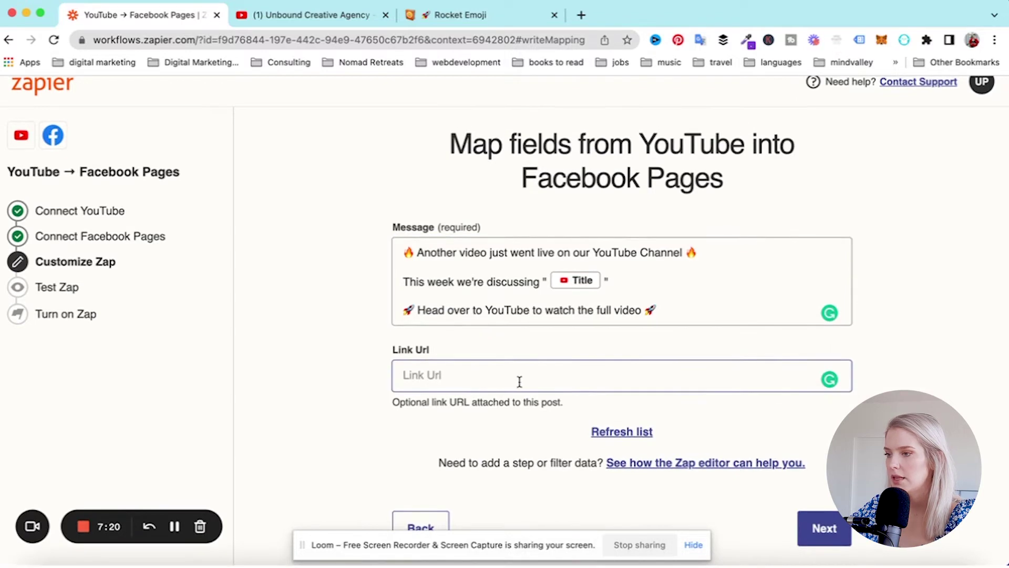
click(506, 377)
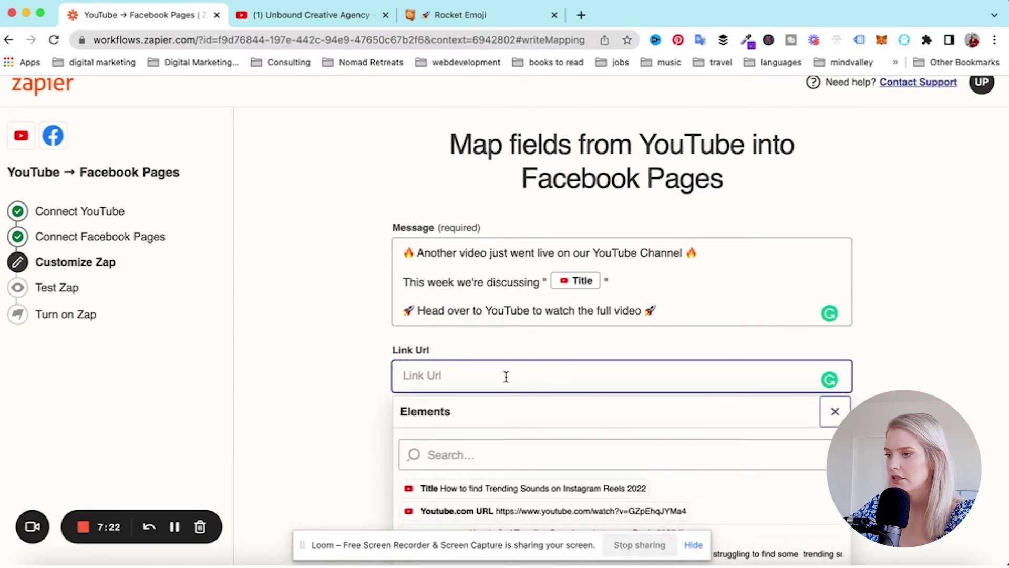
scroll(559, 430, down, 3)
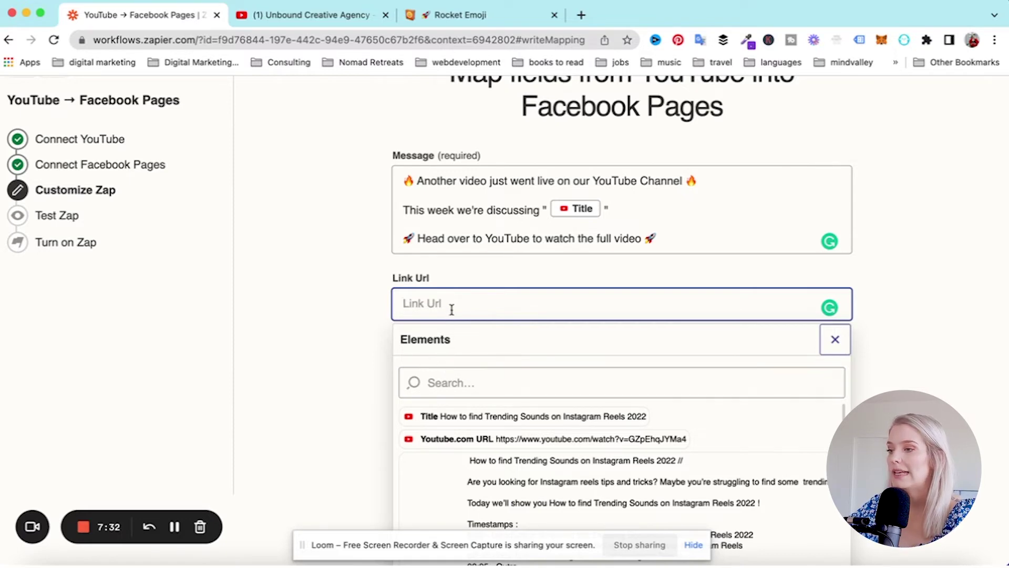
scroll(533, 464, down, 5)
scroll(533, 466, down, 5)
scroll(295, 430, down, 2)
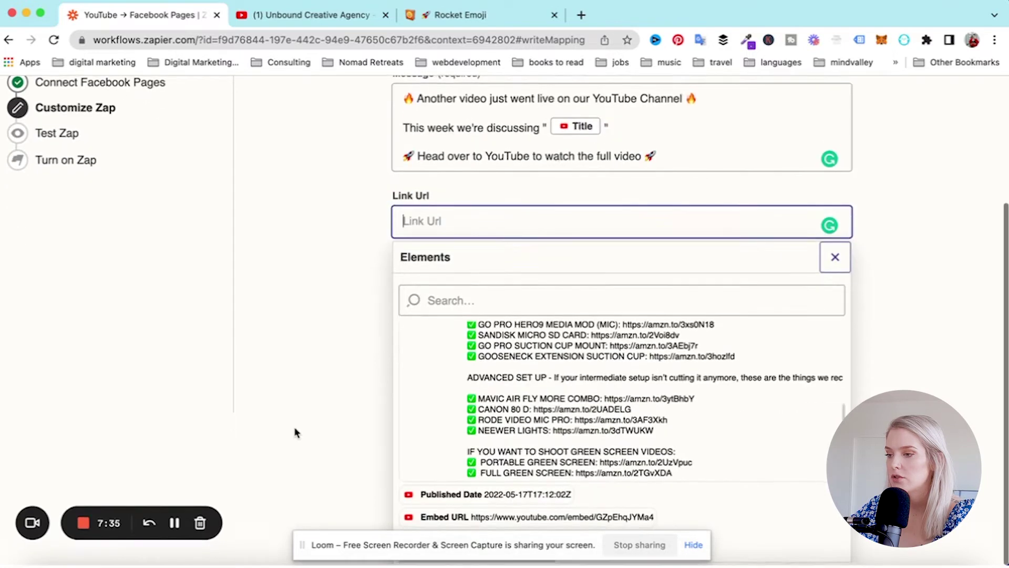
scroll(516, 417, down, 3)
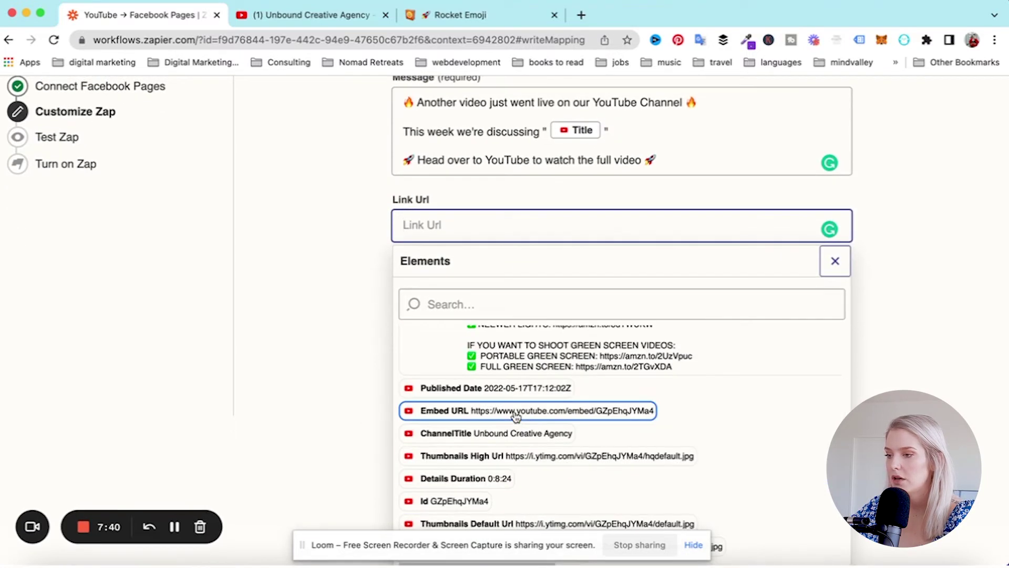
scroll(540, 470, down, 5)
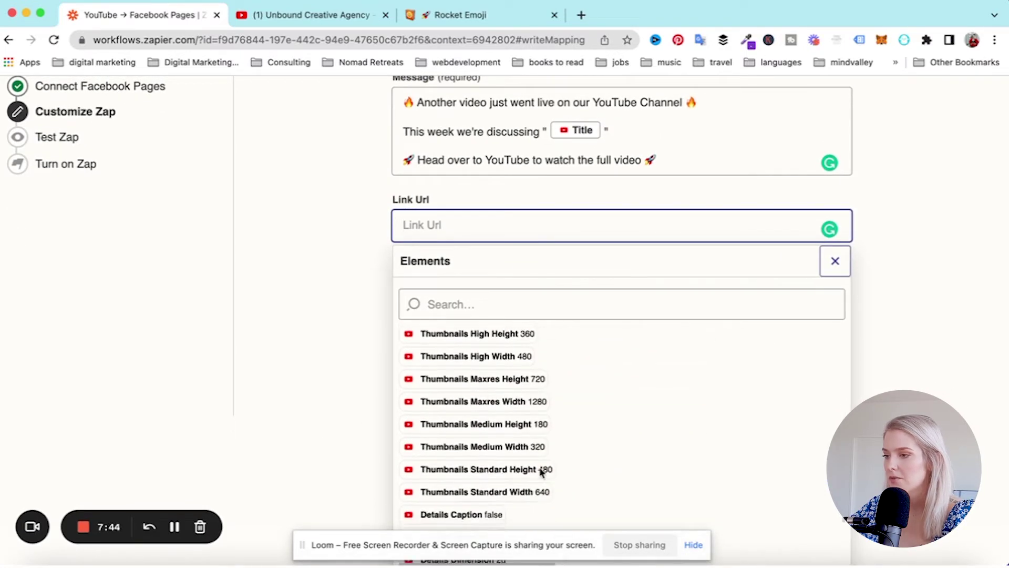
scroll(541, 471, down, 10)
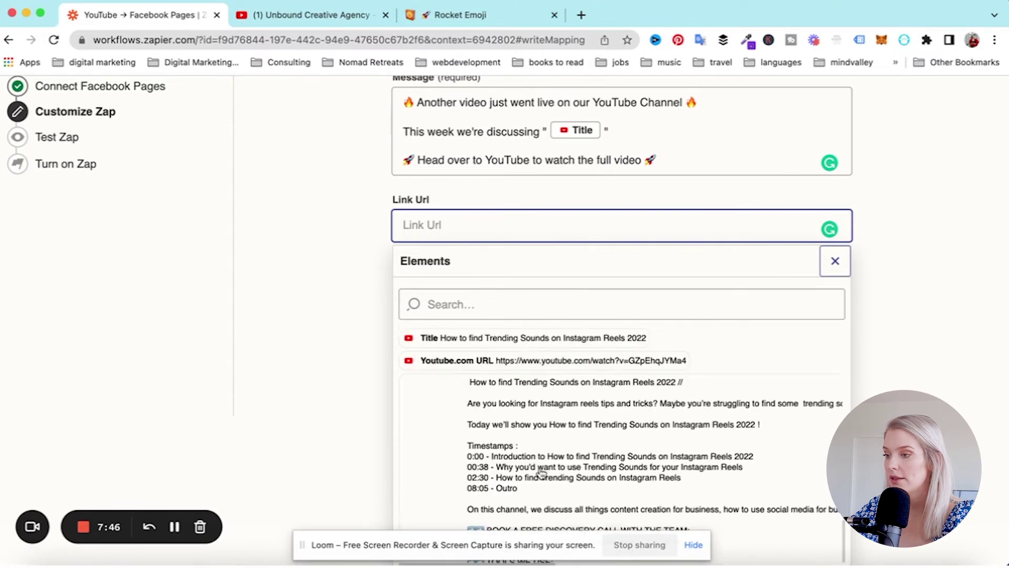
click(456, 366)
click(899, 193)
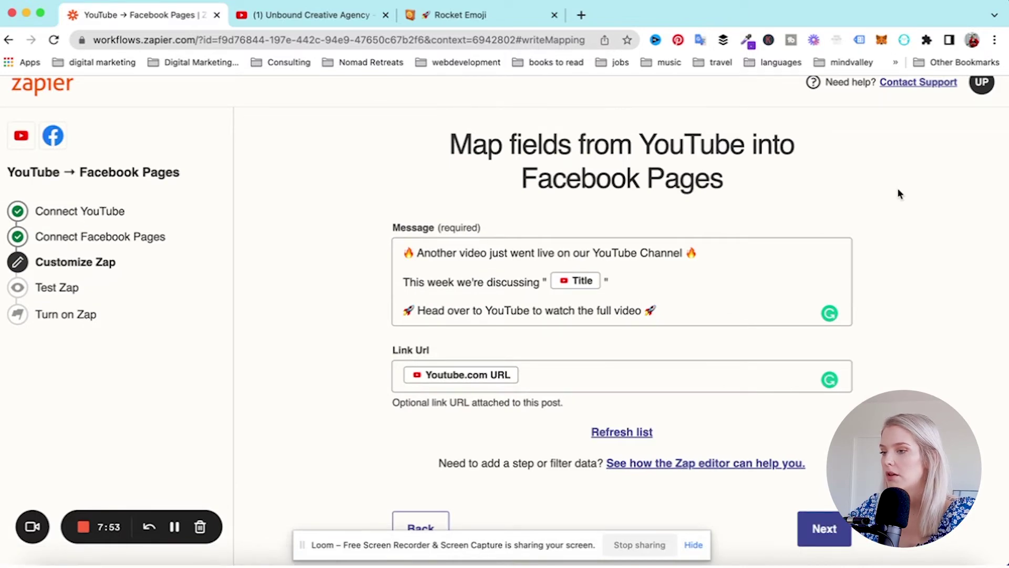
click(824, 530)
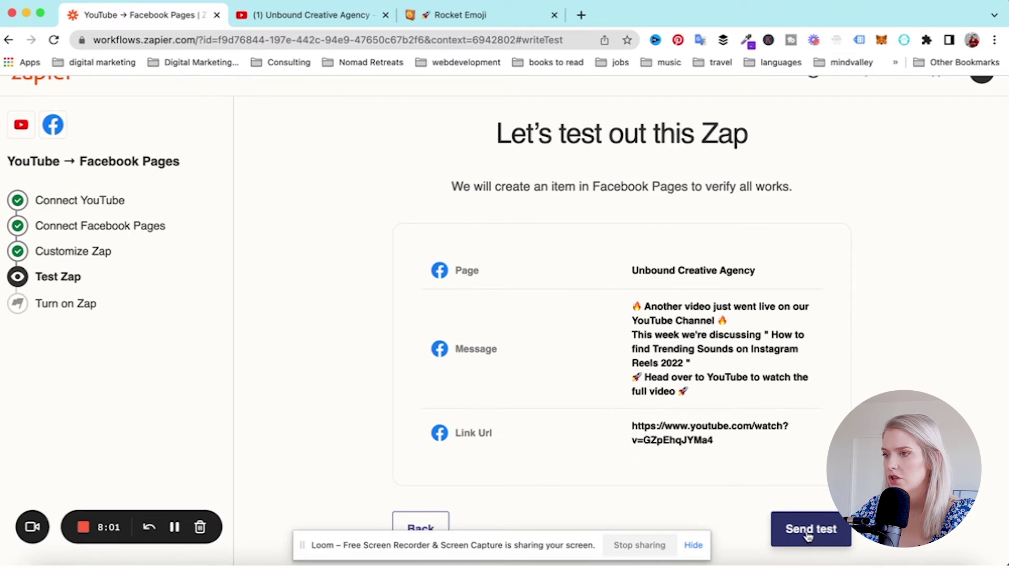
- Send a test post to the Unbound Creative Agency Facebook Page, then start a new browser tab
click(809, 535)
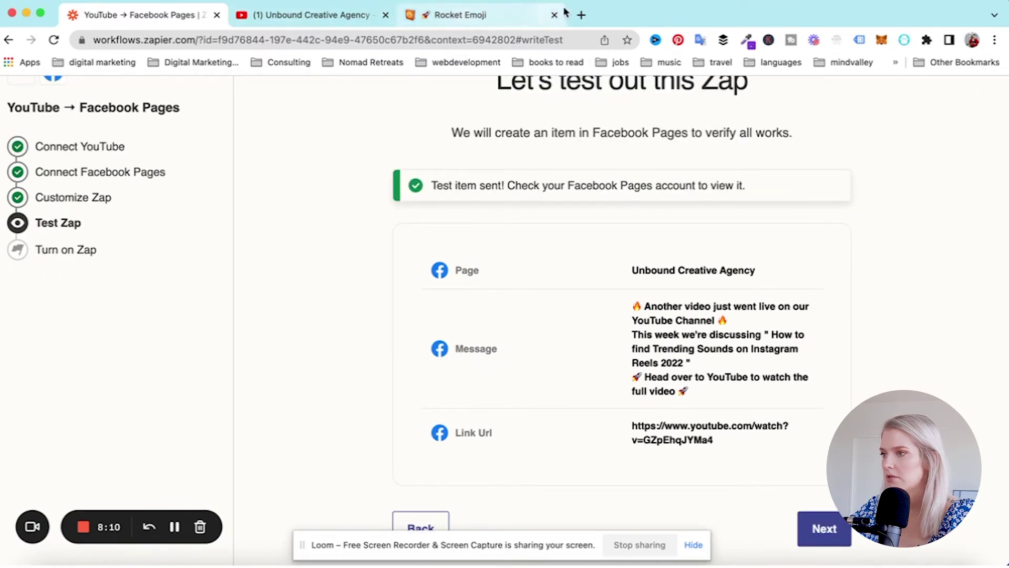
click(582, 16)
- Load facebook.com on the Unbound Creative Agency Page and dismiss the new Page welcome message
text(fac)
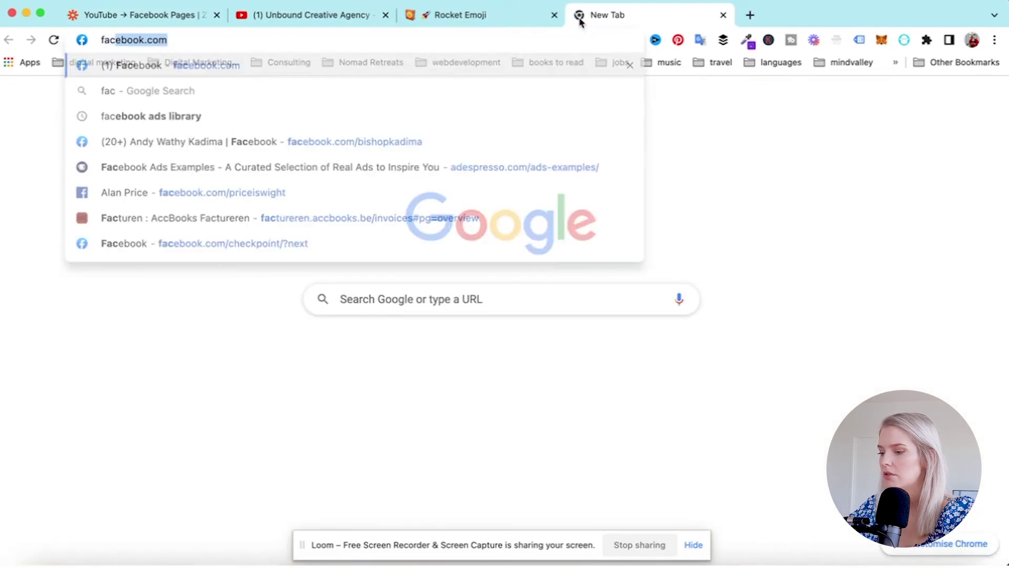
key(Return)
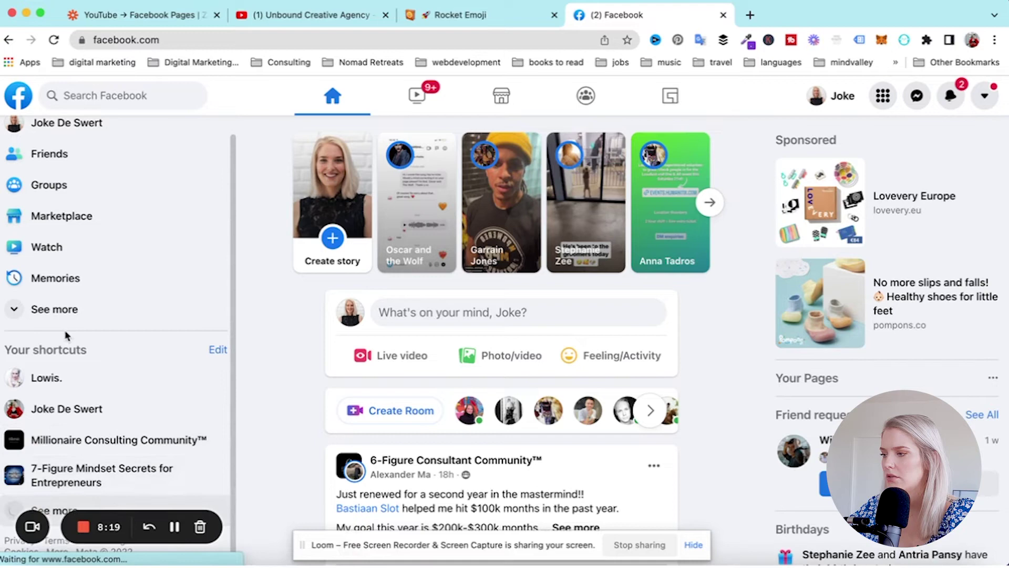
scroll(65, 332, down, 1)
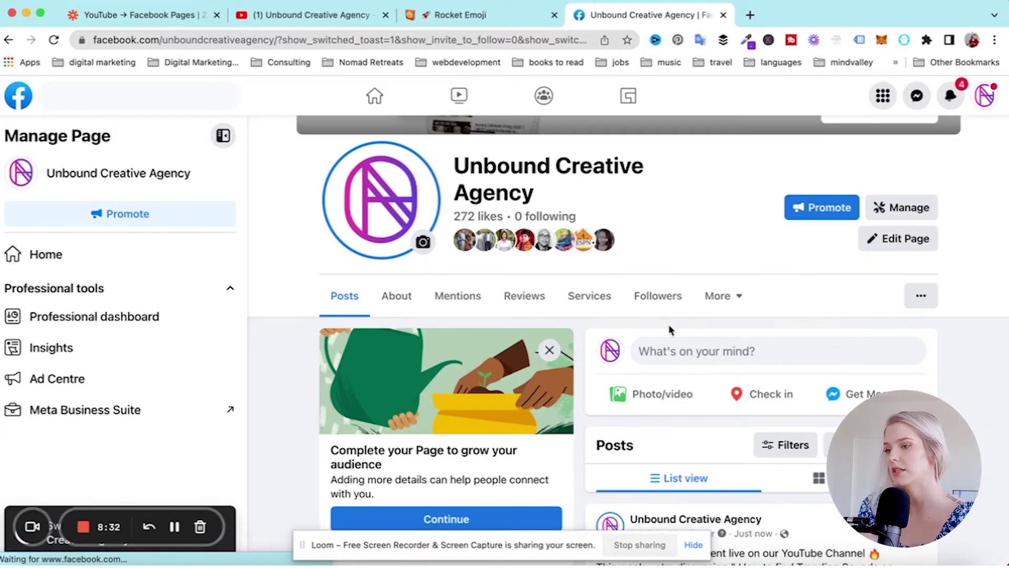
scroll(743, 372, down, 3)
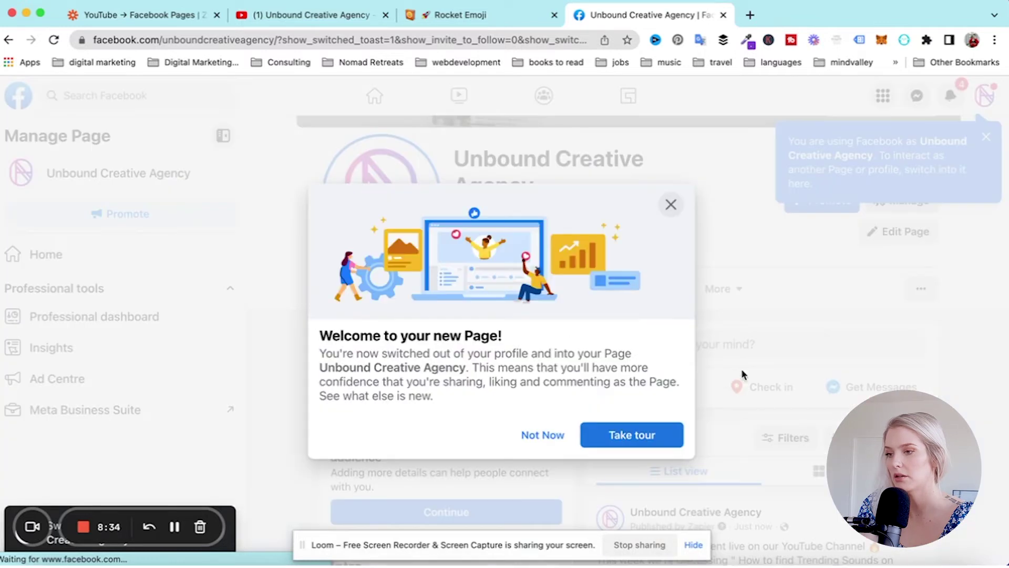
click(551, 435)
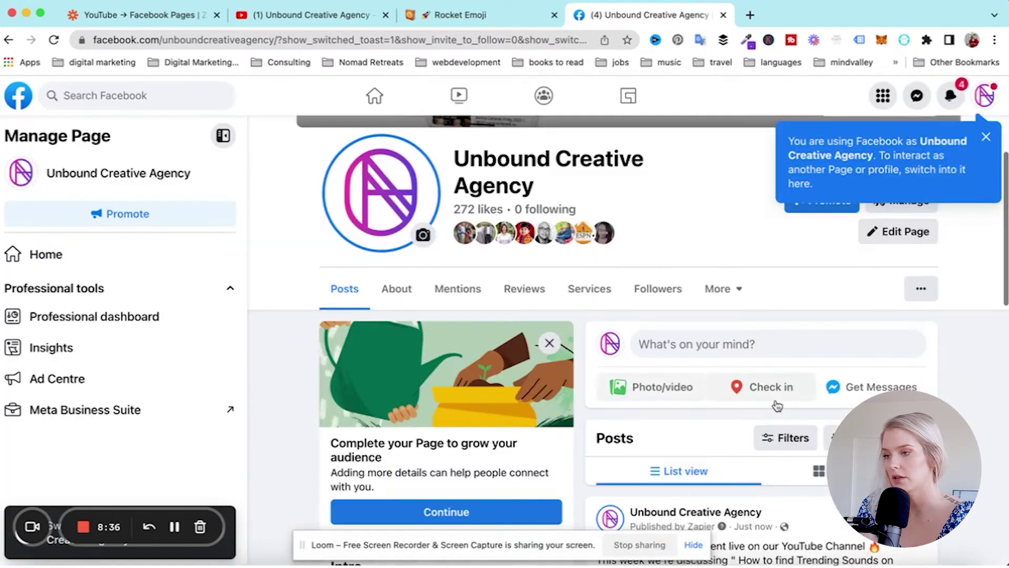
- Review the Zapier-published test post with its emoji announcement, video link and thumbnail
scroll(777, 402, down, 5)
scroll(777, 403, down, 2)
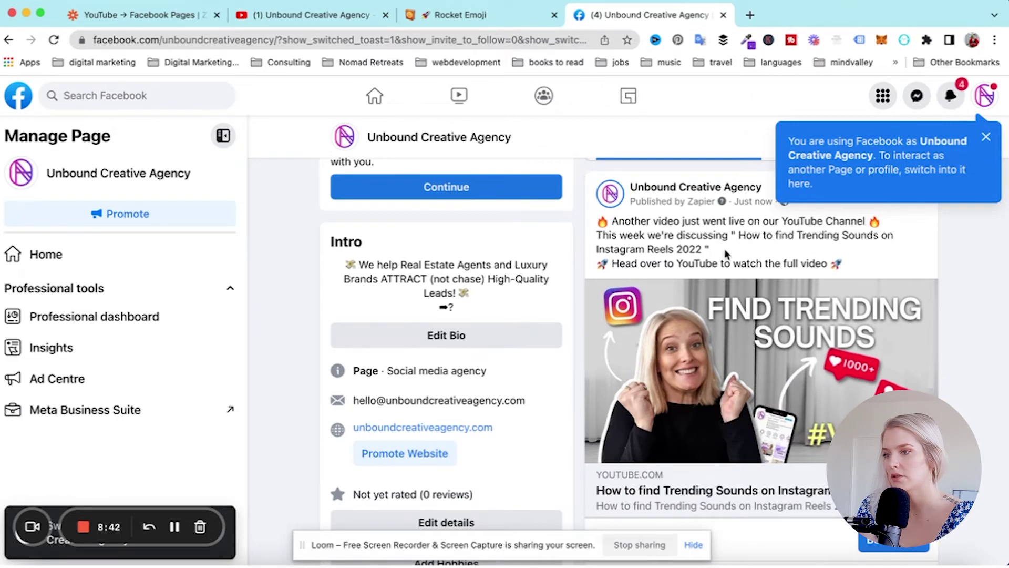
scroll(728, 254, down, 1)
scroll(729, 254, down, 3)
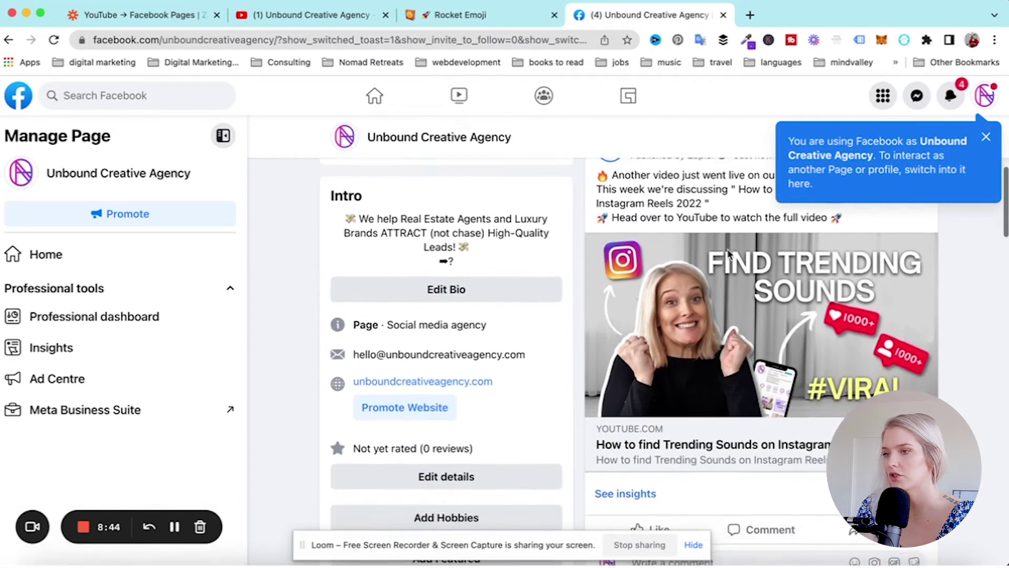
scroll(728, 254, down, 1)
scroll(774, 313, down, 10)
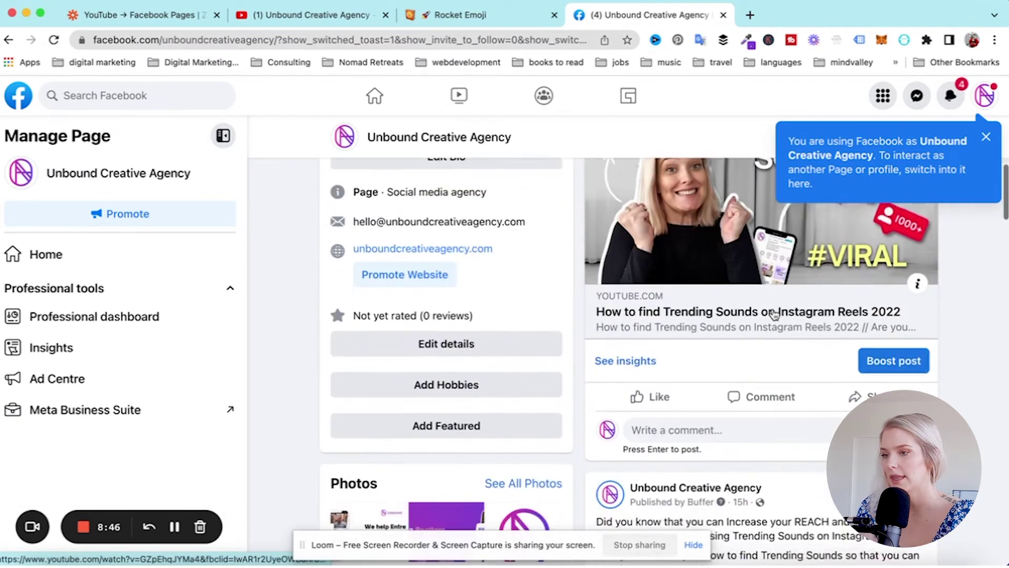
scroll(774, 314, down, 1)
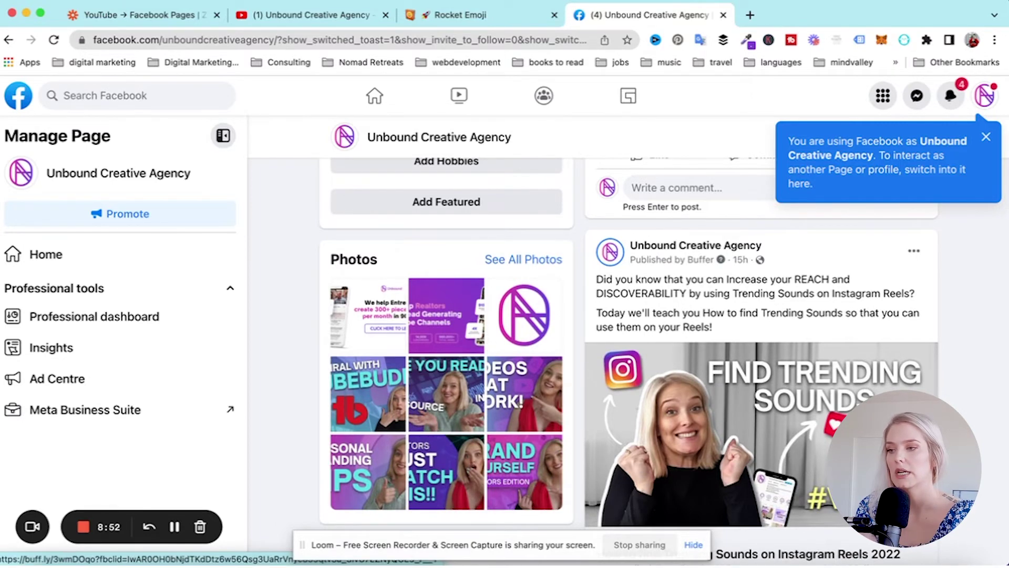
scroll(762, 310, down, 5)
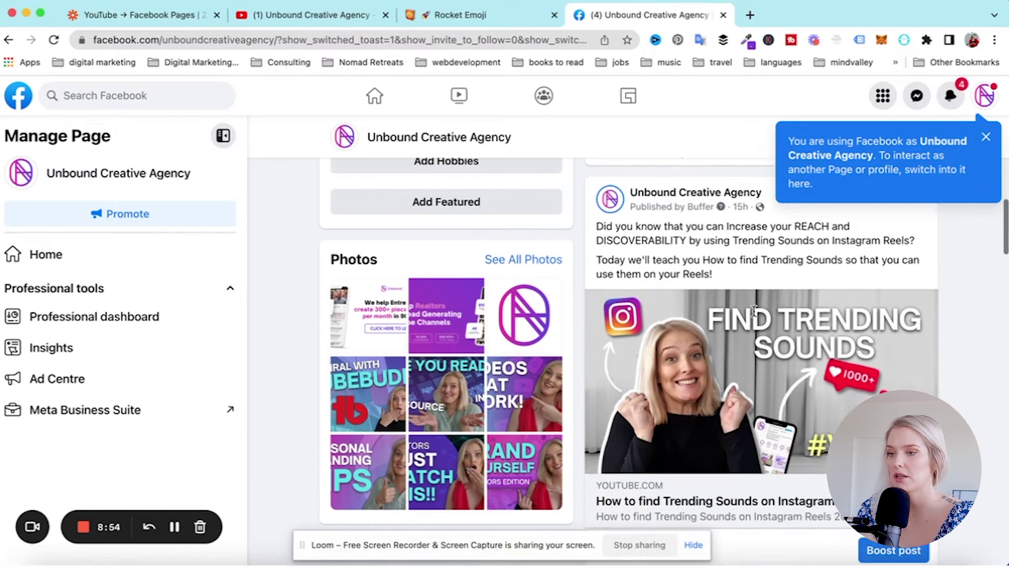
scroll(745, 341, down, 3)
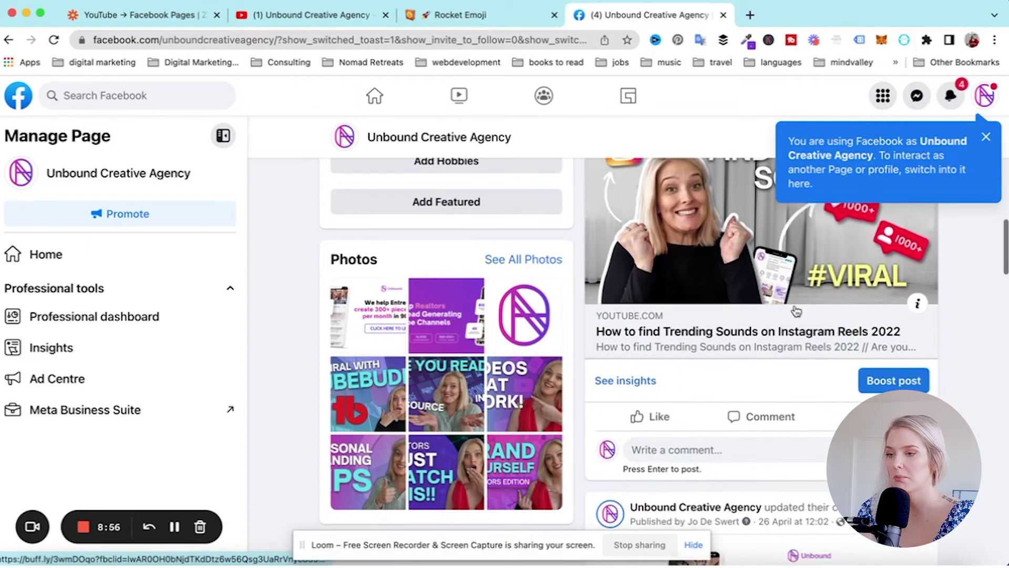
scroll(796, 311, up, 6)
scroll(796, 311, up, 5)
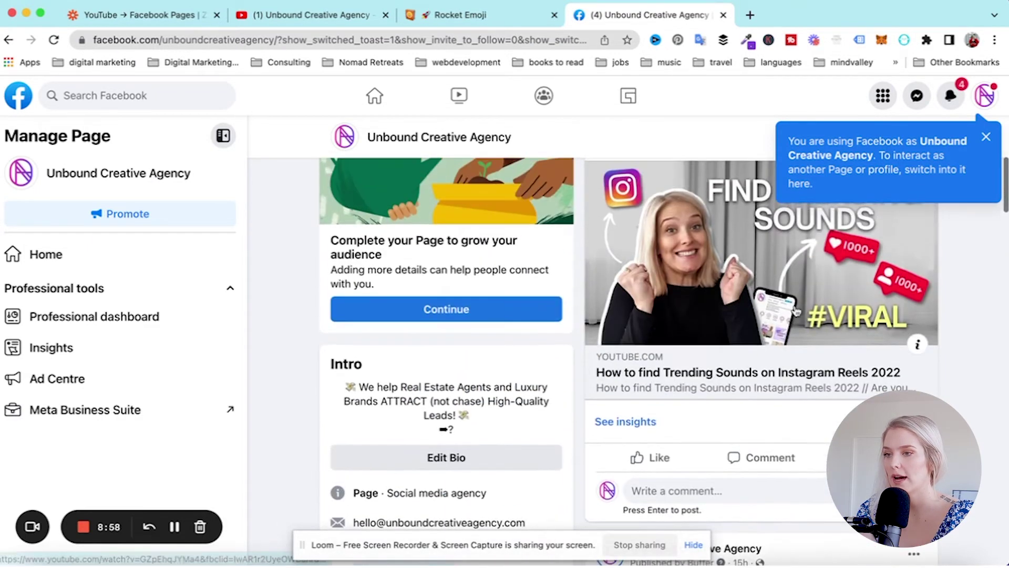
scroll(720, 481, up, 4)
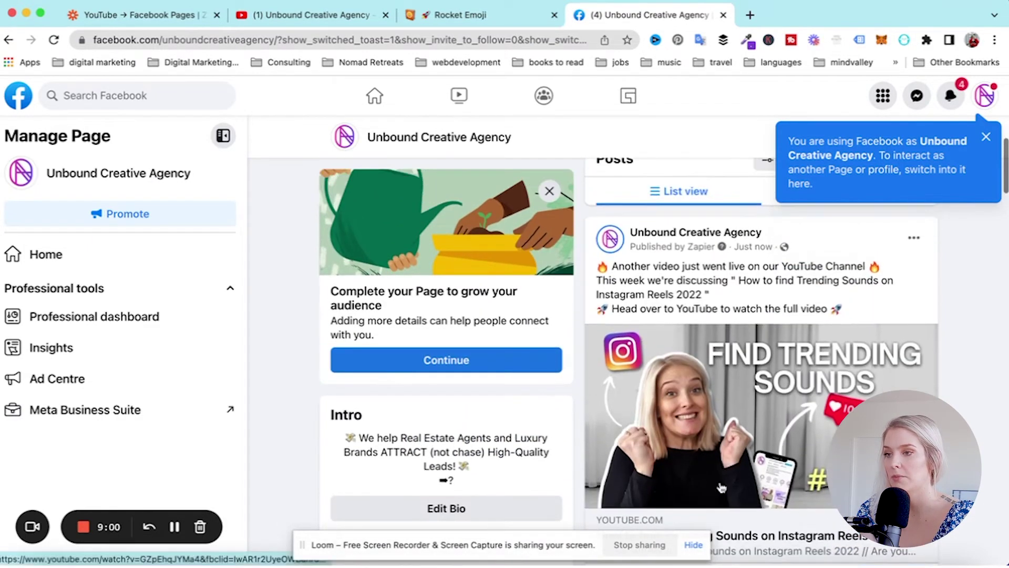